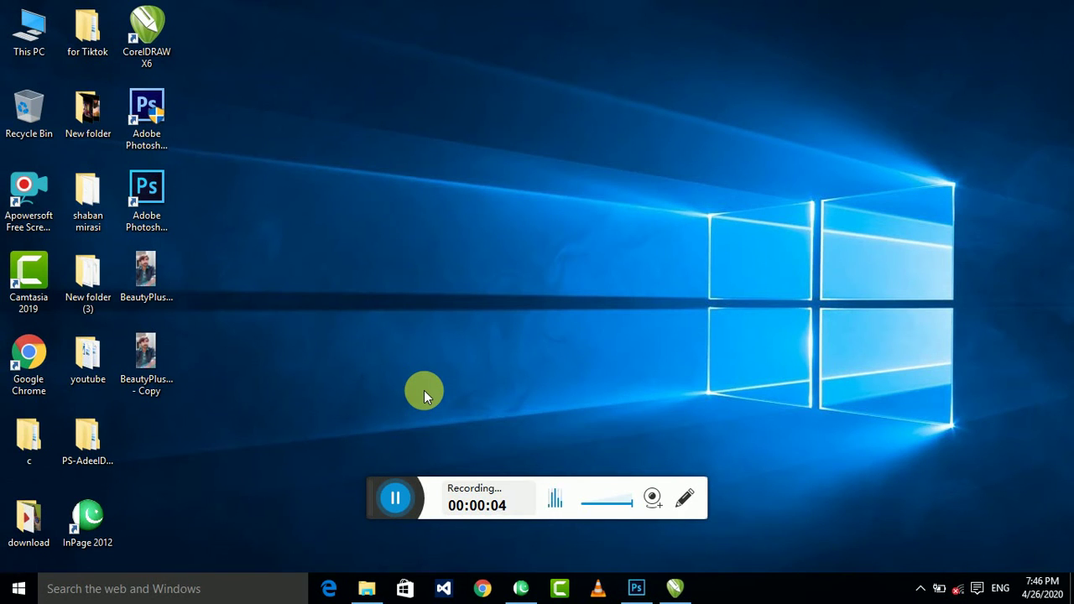
Bring Photoshop forward and open the Camera Raw Filter on the portrait
drag(382, 507, 979, 547)
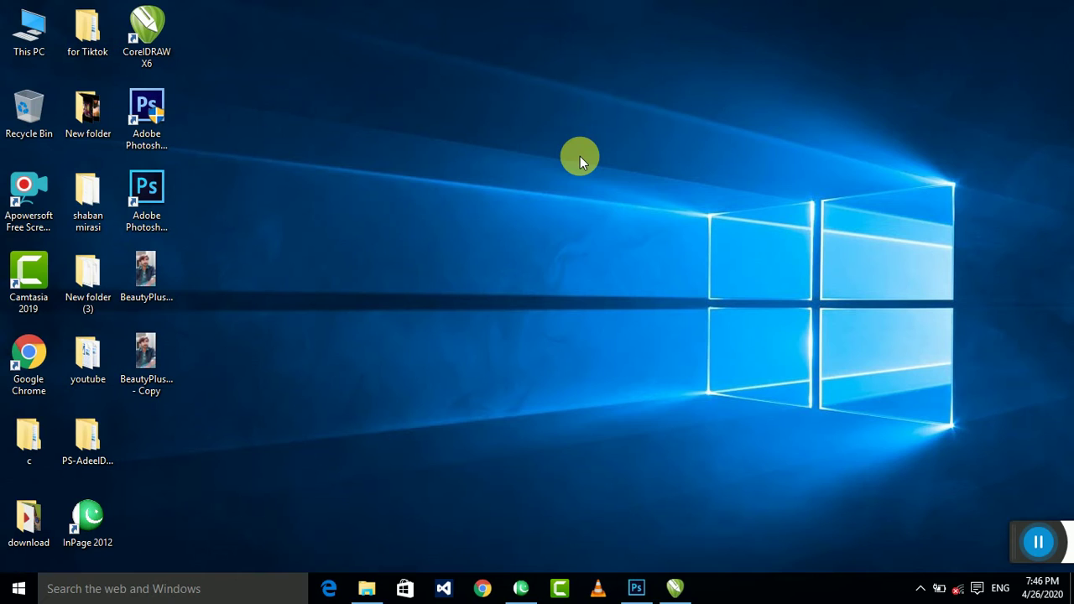
mouse_move(1041, 539)
mouse_down()
mouse_move(383, 507)
mouse_move(1044, 549)
mouse_up()
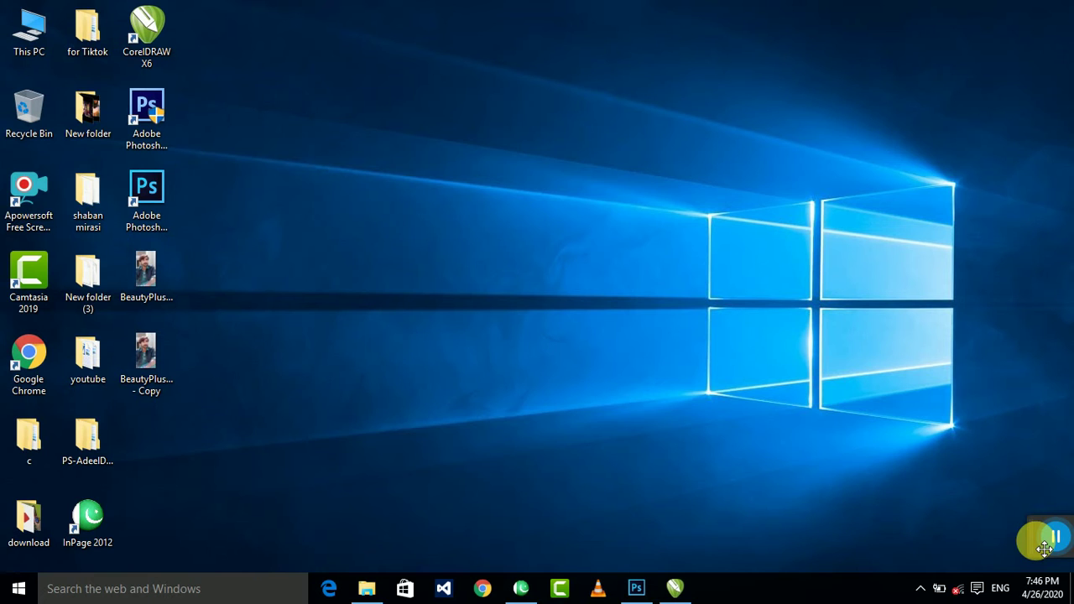
click(638, 586)
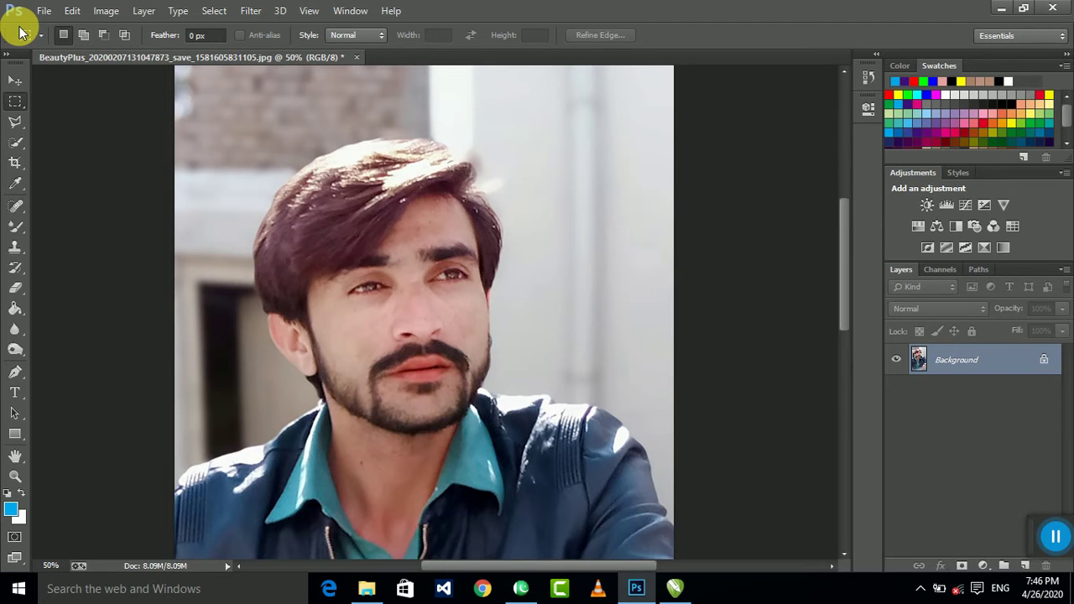
click(251, 11)
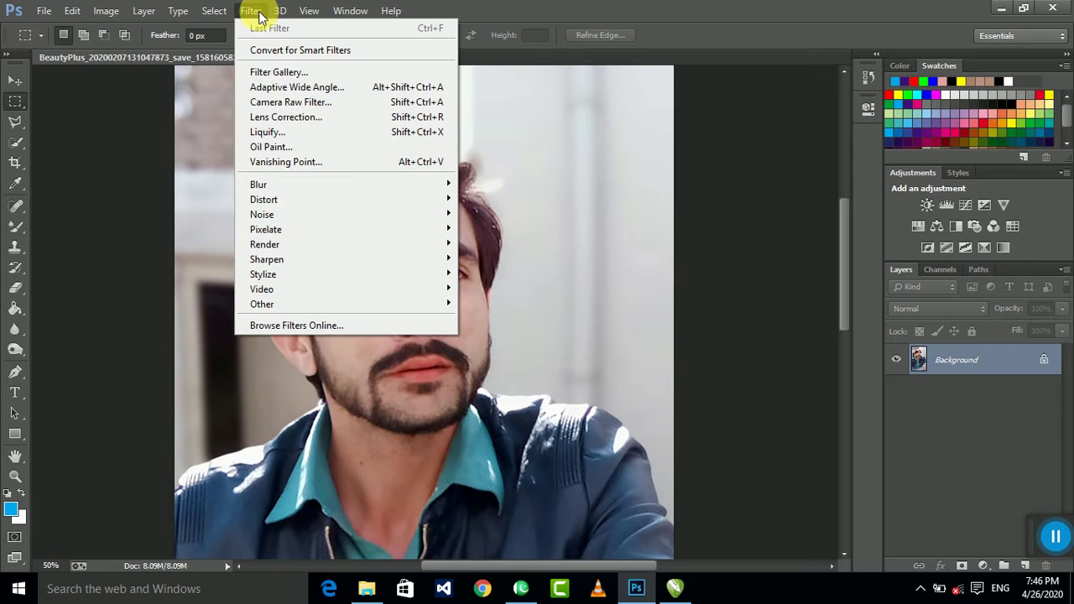
click(359, 99)
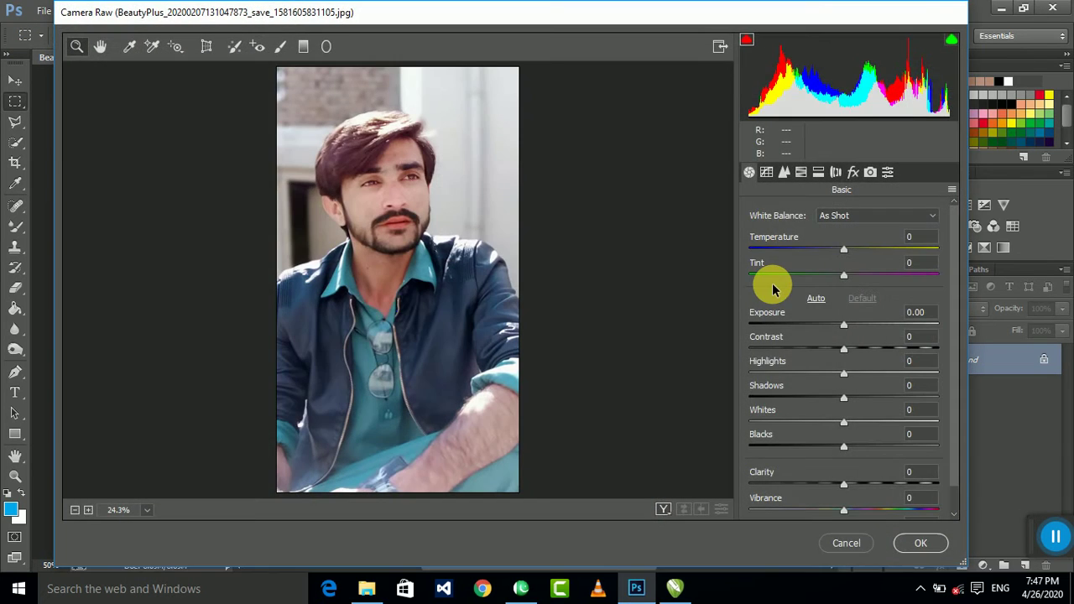
Warm Temperature to +11, apply Auto tone, review Detail, and commit the Camera Raw edits
drag(477, 82, 286, 288)
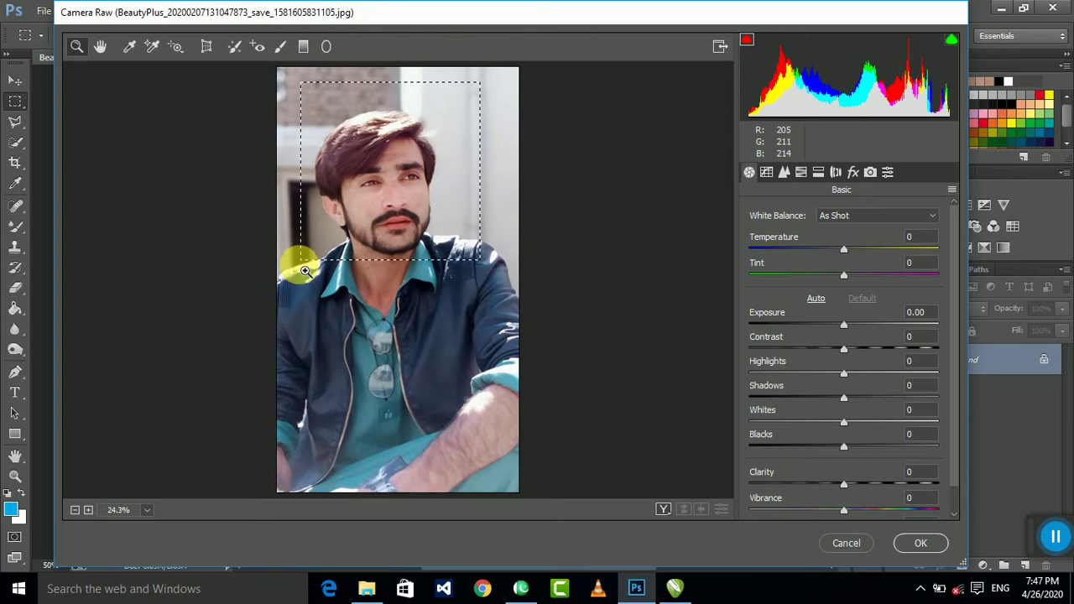
click(848, 251)
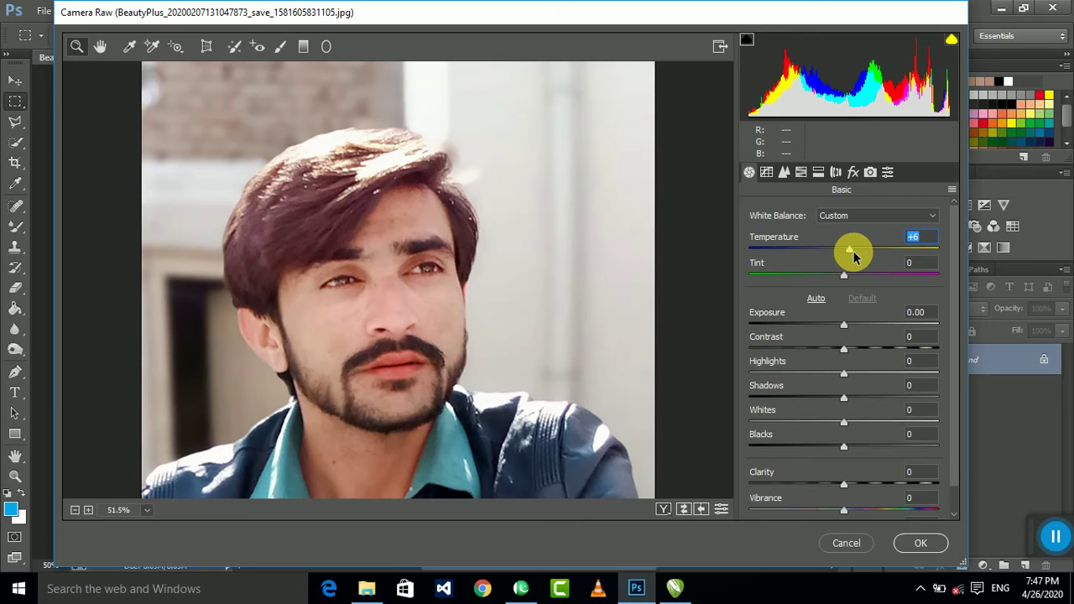
drag(854, 253, 855, 252)
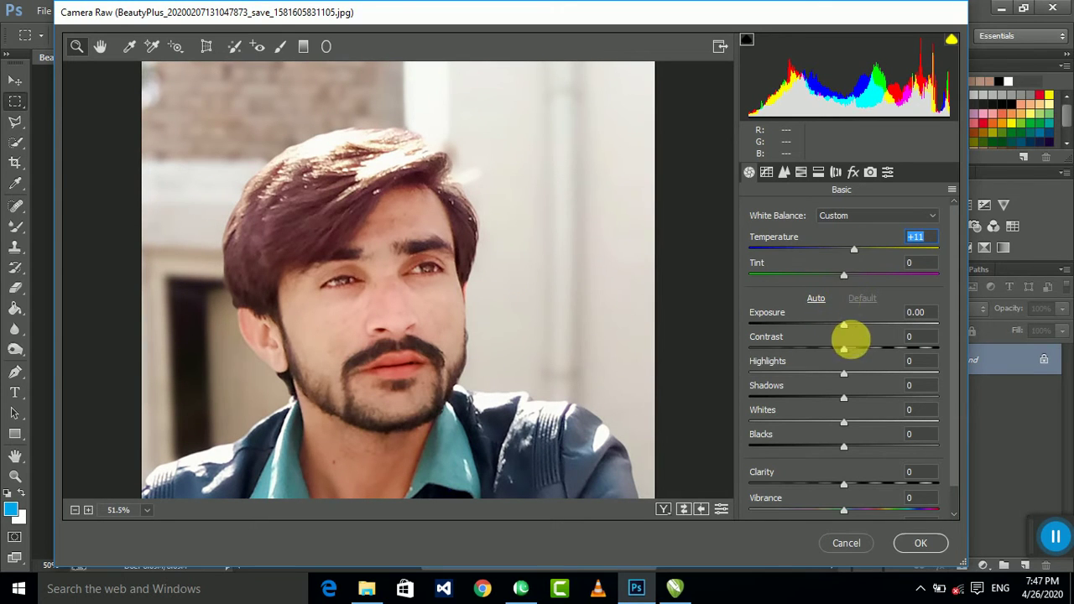
click(817, 299)
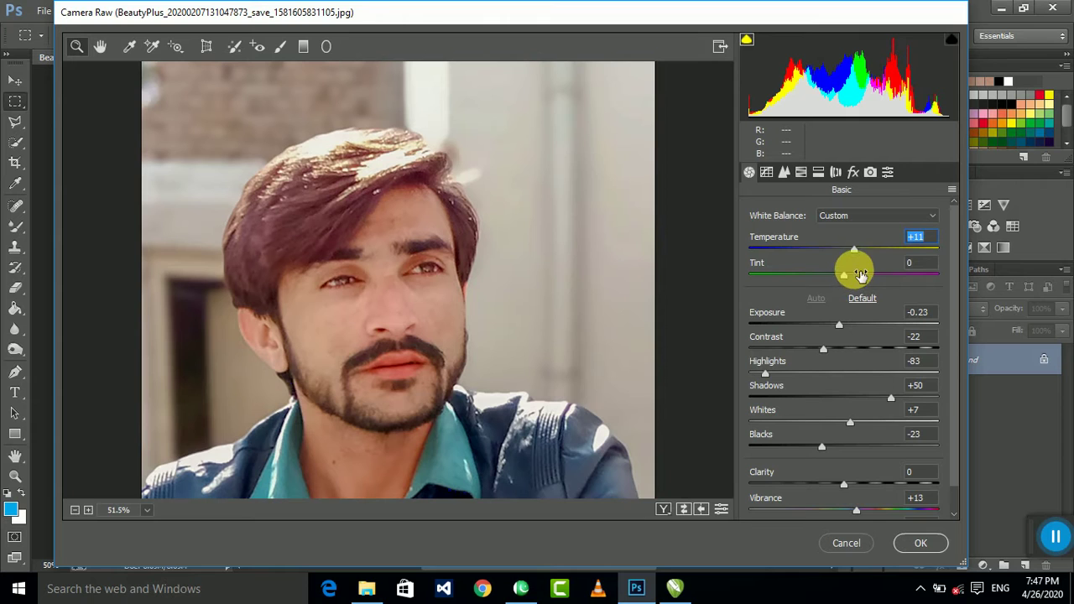
click(785, 172)
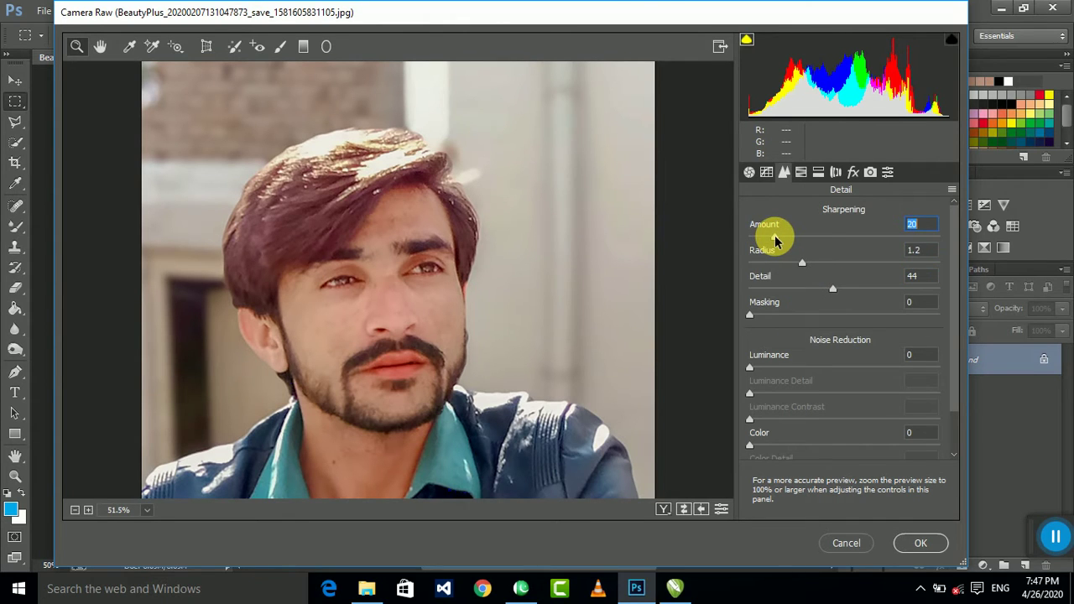
click(923, 544)
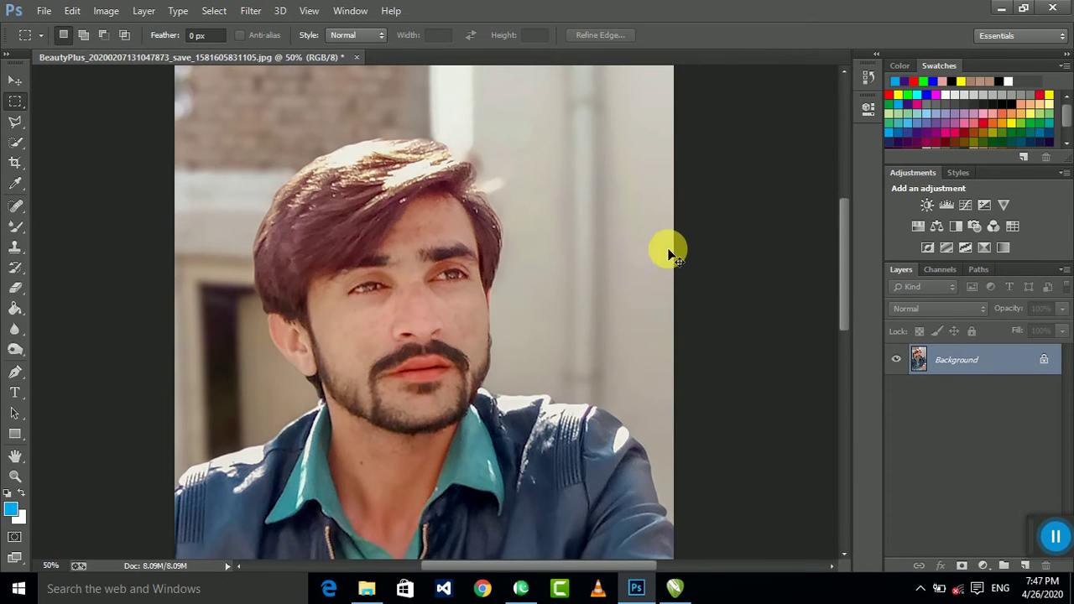
Duplicate the Background into Layer 1 and zoom to 100% on the face
key(ctrl+z)
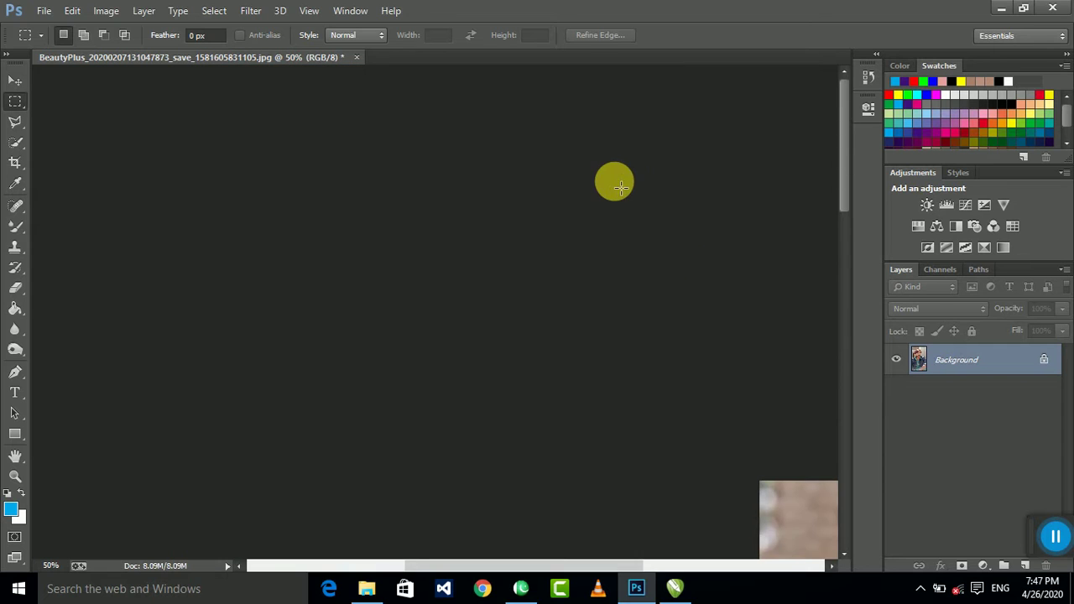
mouse_move(579, 355)
mouse_down()
mouse_move(403, 304)
mouse_move(455, 176)
mouse_move(386, 281)
mouse_up()
key(ctrl+j)
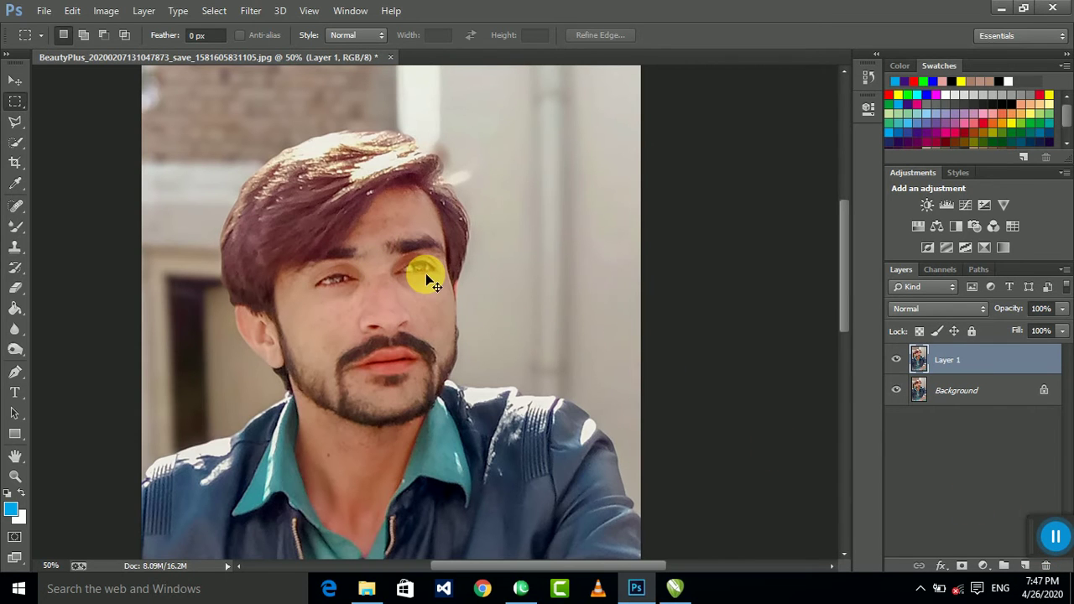
key(ctrl+plus)
key(ctrl+plus)
drag(330, 201, 373, 283)
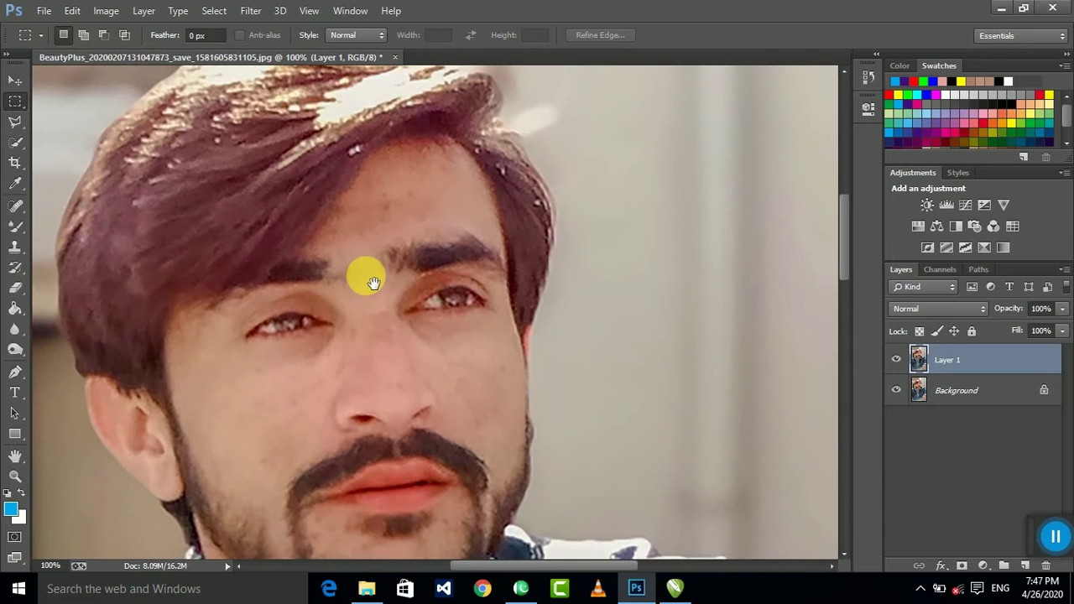
Switch to the Mixer Brush with load and clean after each stroke at 20% wet
click(19, 225)
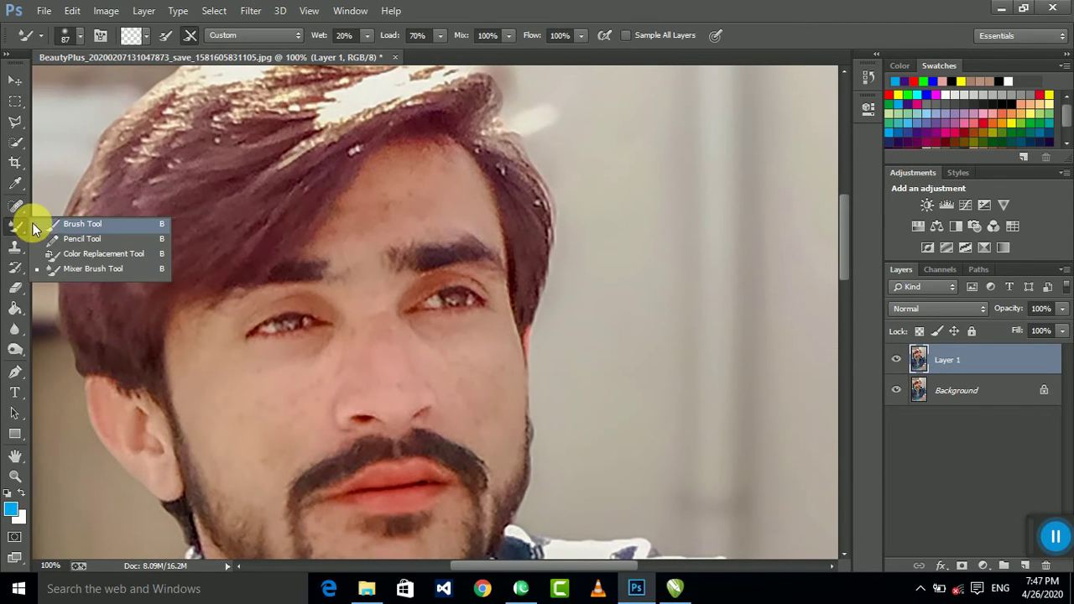
click(105, 269)
mouse_move(1056, 536)
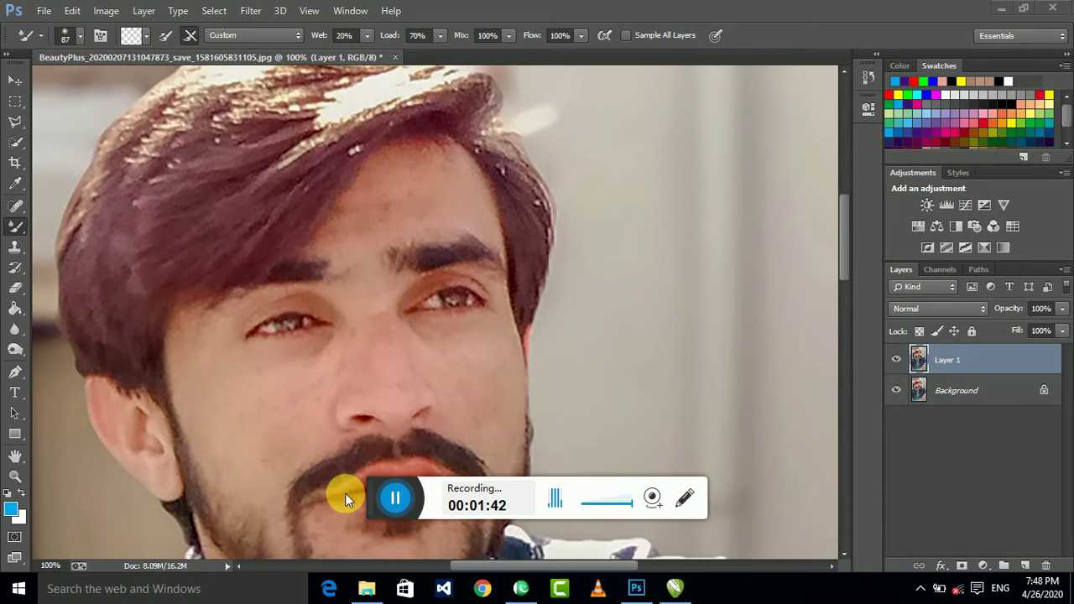
drag(382, 502, 923, 499)
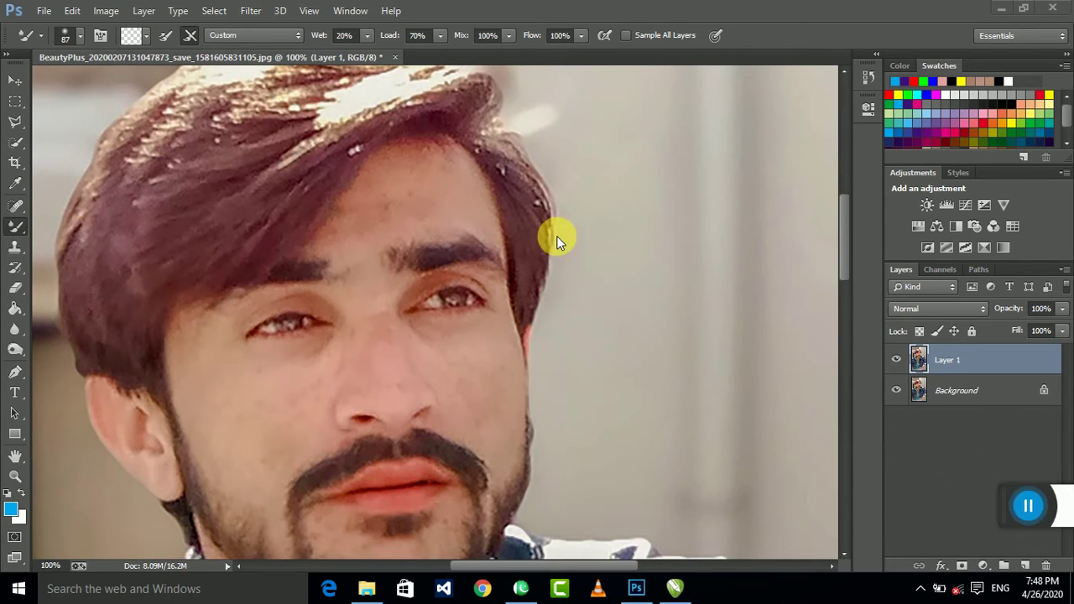
click(165, 40)
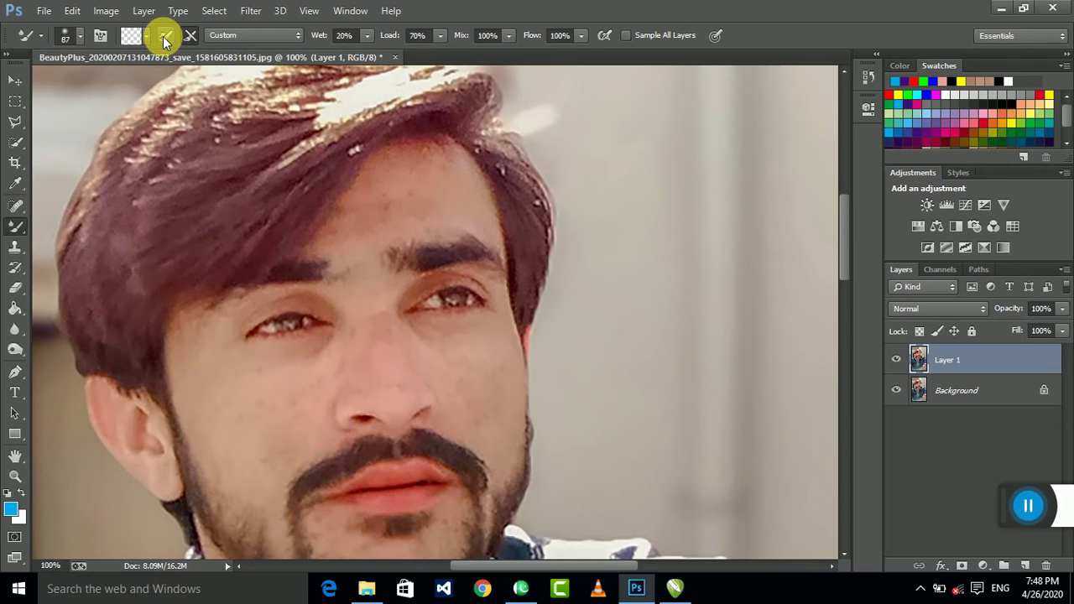
click(193, 38)
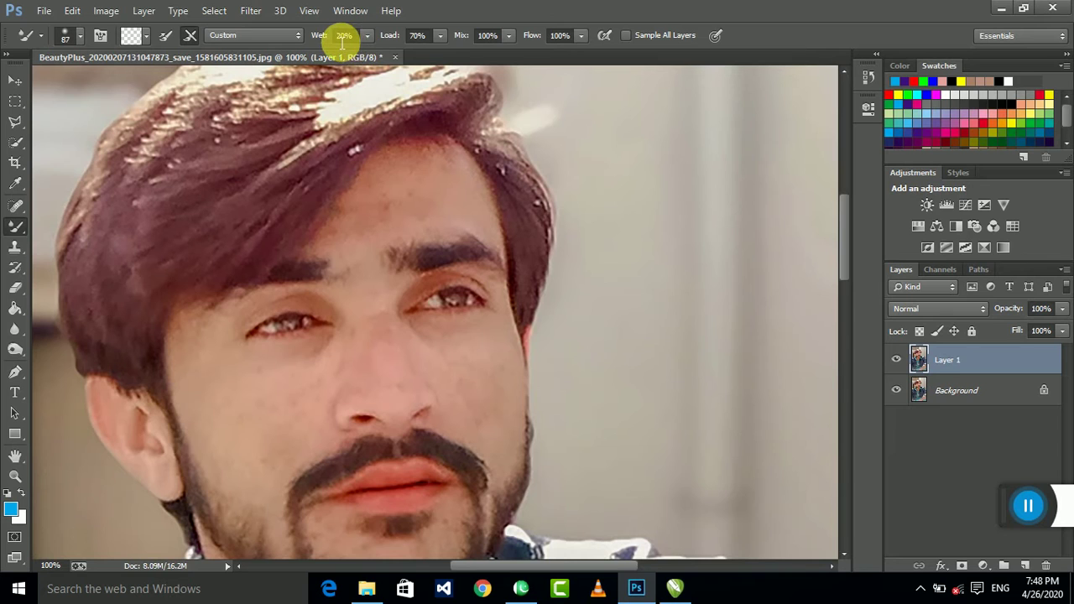
click(404, 37)
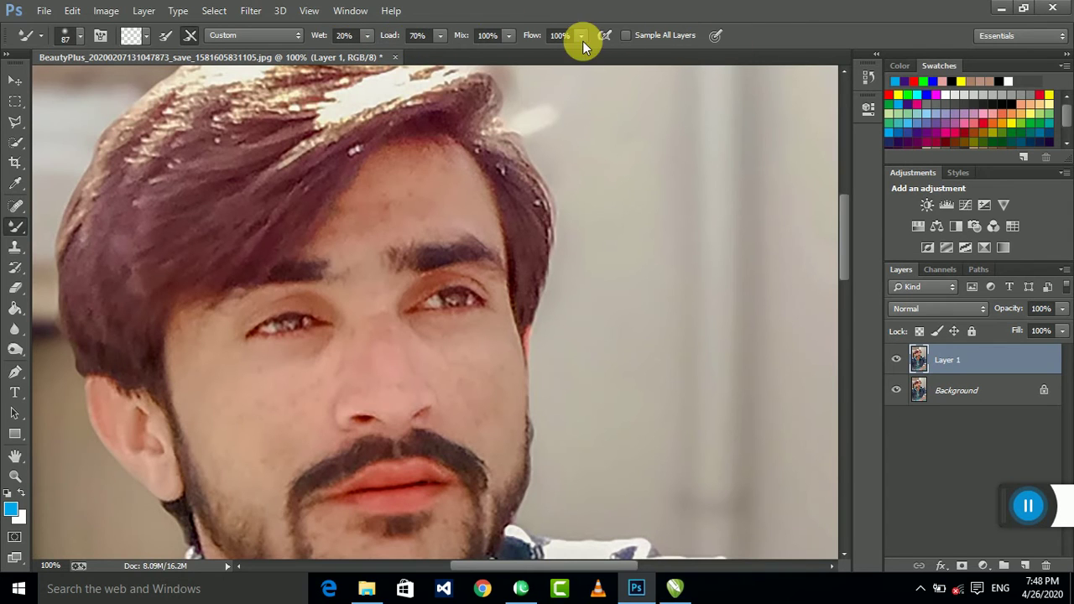
Set the Mixer Brush tip size to 71 px
click(81, 36)
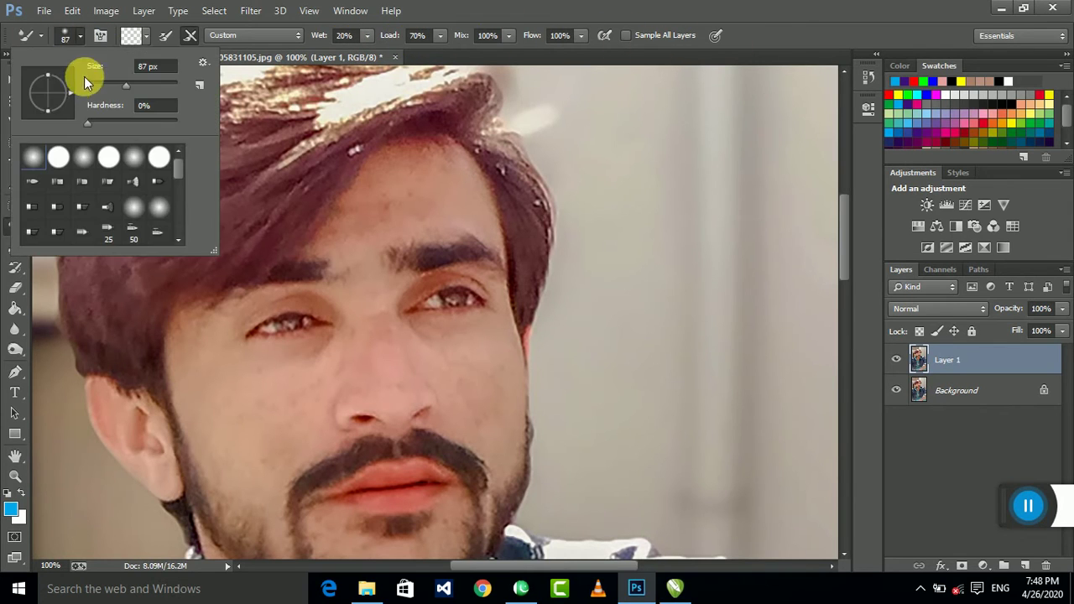
mouse_move(126, 84)
mouse_down()
mouse_move(107, 83)
mouse_move(125, 83)
mouse_up()
click(399, 222)
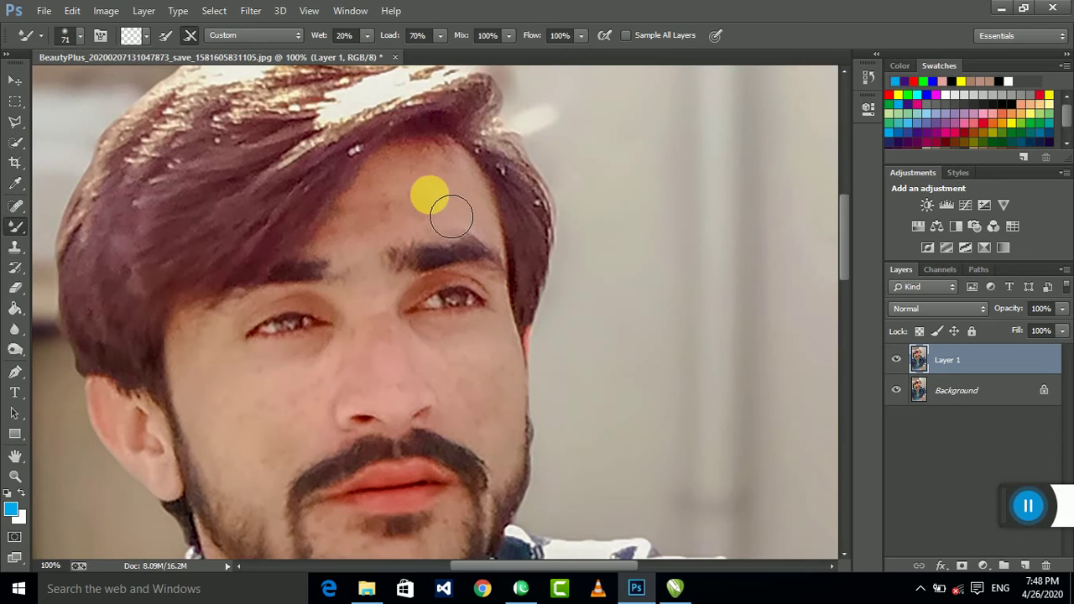
Blend the forehead skin with a Mixer Brush stroke
mouse_move(452, 216)
mouse_down()
mouse_move(463, 232)
mouse_move(469, 197)
mouse_move(422, 211)
mouse_move(425, 192)
mouse_move(448, 184)
mouse_move(458, 190)
mouse_move(384, 240)
mouse_move(394, 255)
mouse_move(391, 328)
mouse_move(286, 324)
mouse_move(496, 312)
mouse_move(477, 302)
mouse_move(330, 322)
mouse_move(286, 396)
mouse_move(319, 411)
mouse_move(233, 377)
mouse_move(220, 305)
mouse_move(358, 370)
mouse_move(436, 341)
mouse_move(400, 341)
mouse_up()
scroll(393, 255, down, 2)
scroll(400, 340, down, 3)
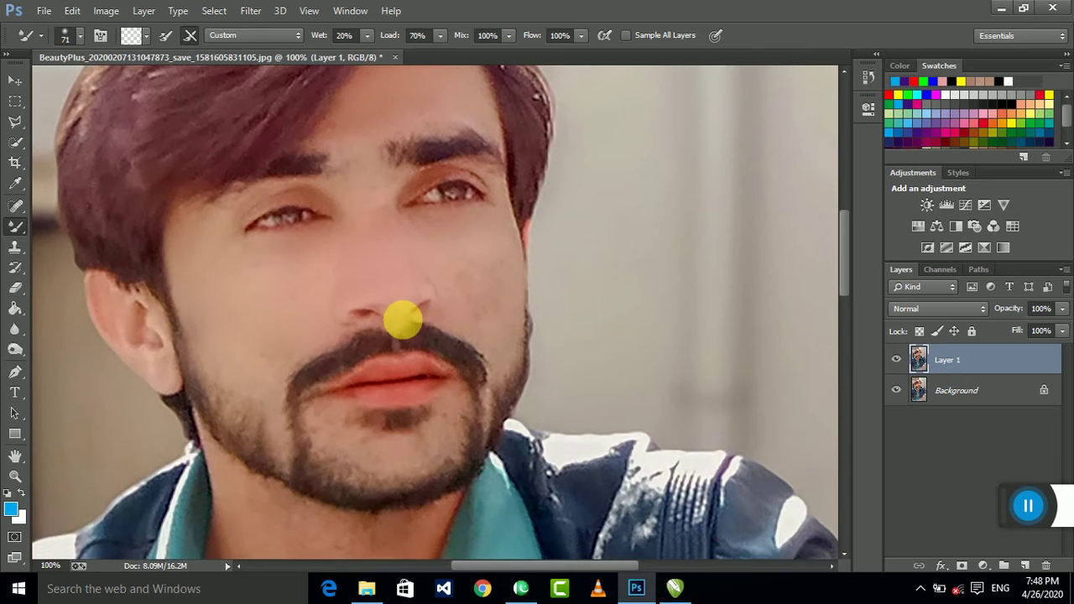
scroll(403, 319, up, 1)
scroll(402, 319, up, 2)
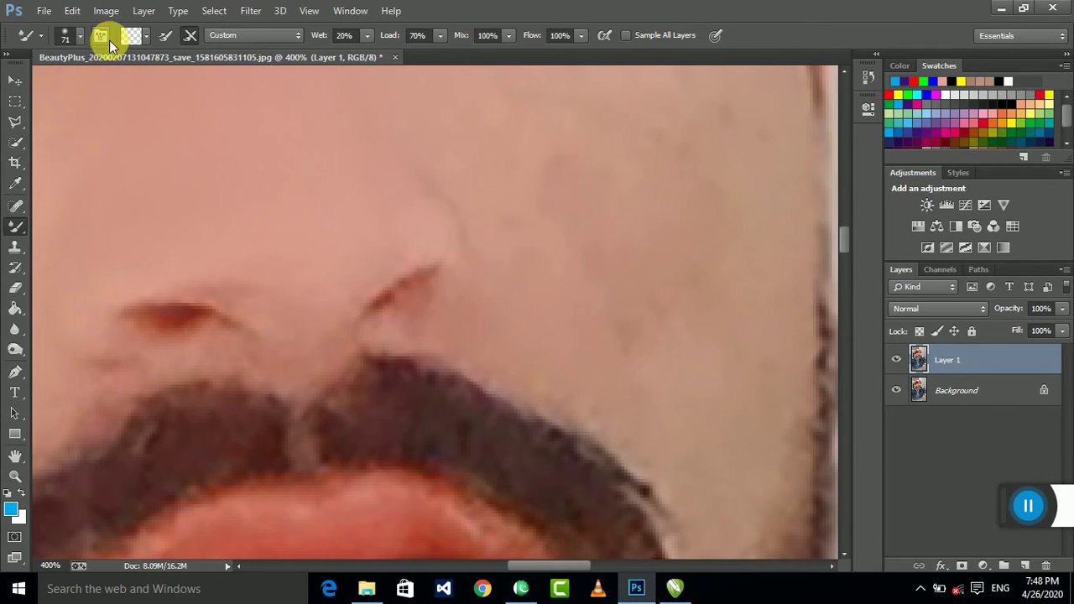
Shrink the brush to 41 px and work around the nose and cheeks
click(79, 38)
drag(118, 88, 106, 89)
click(328, 305)
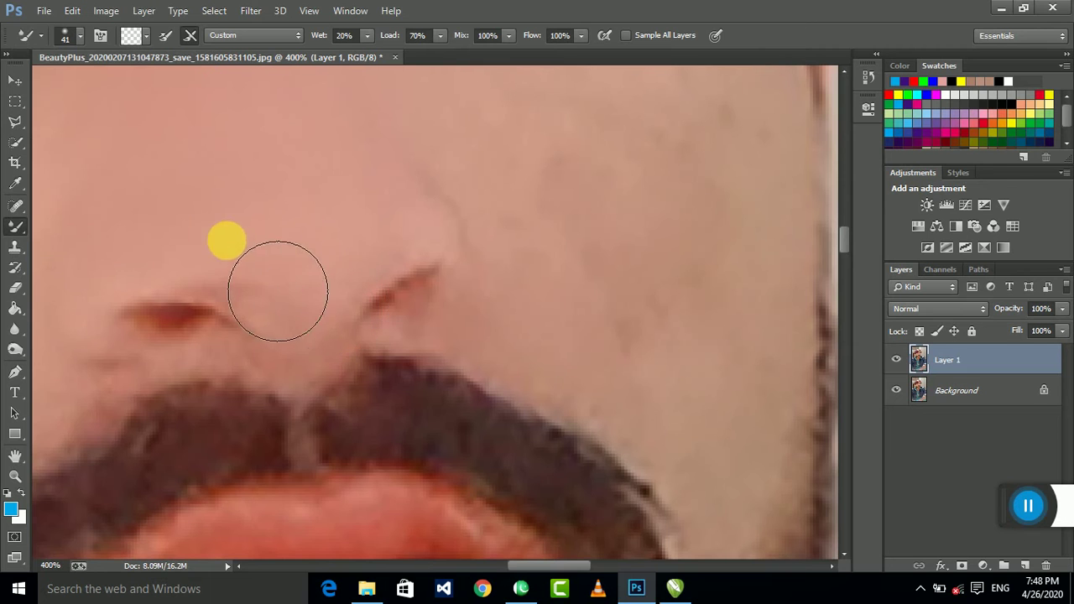
scroll(314, 285, up, 3)
scroll(419, 268, right, 3)
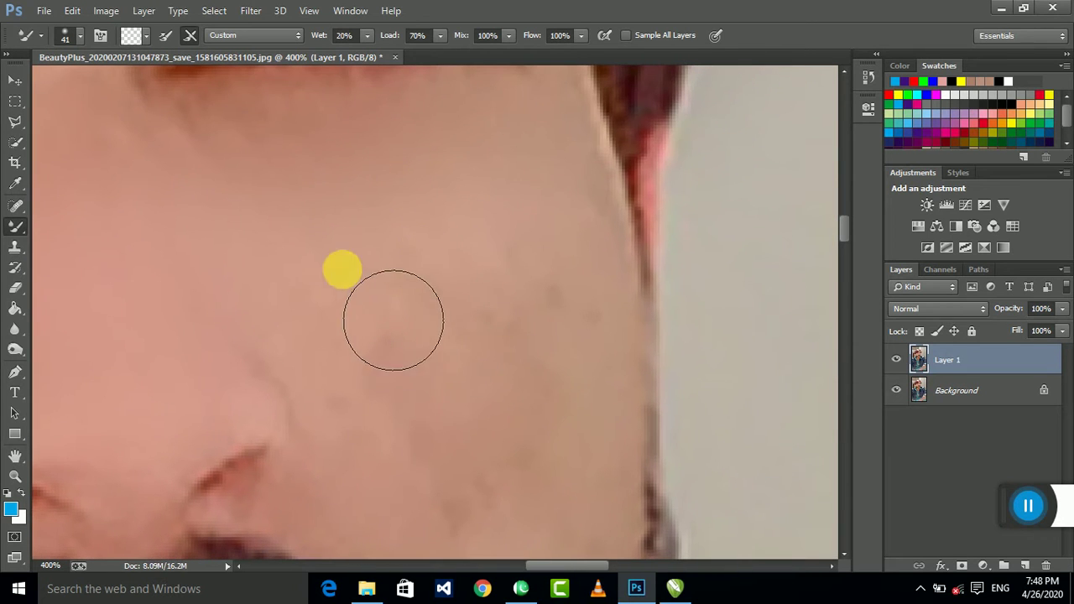
scroll(430, 244, down, 2)
scroll(431, 243, down, 1)
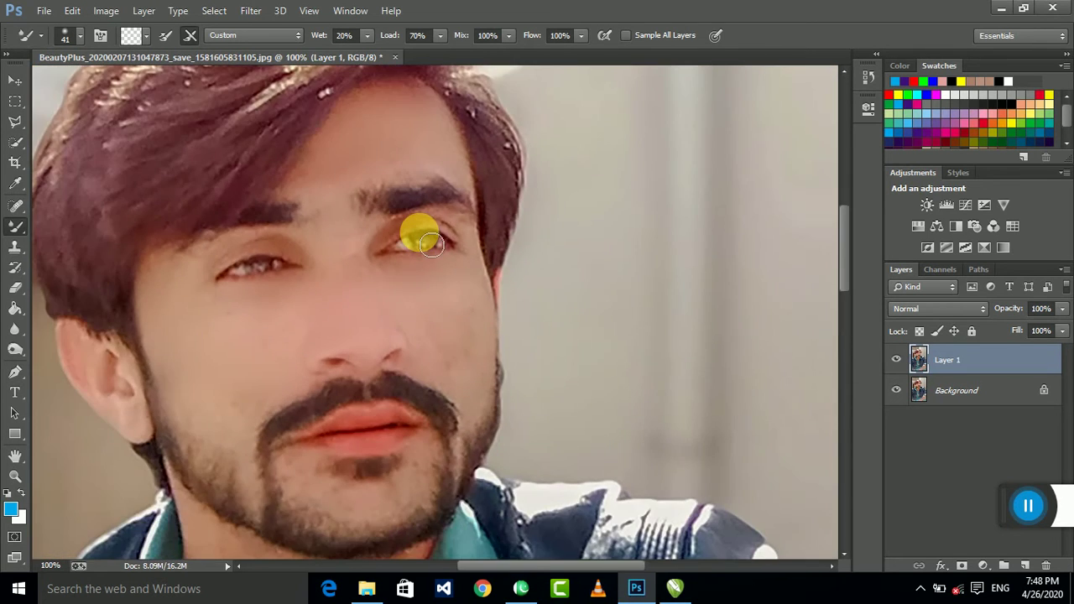
scroll(424, 336, up, 1)
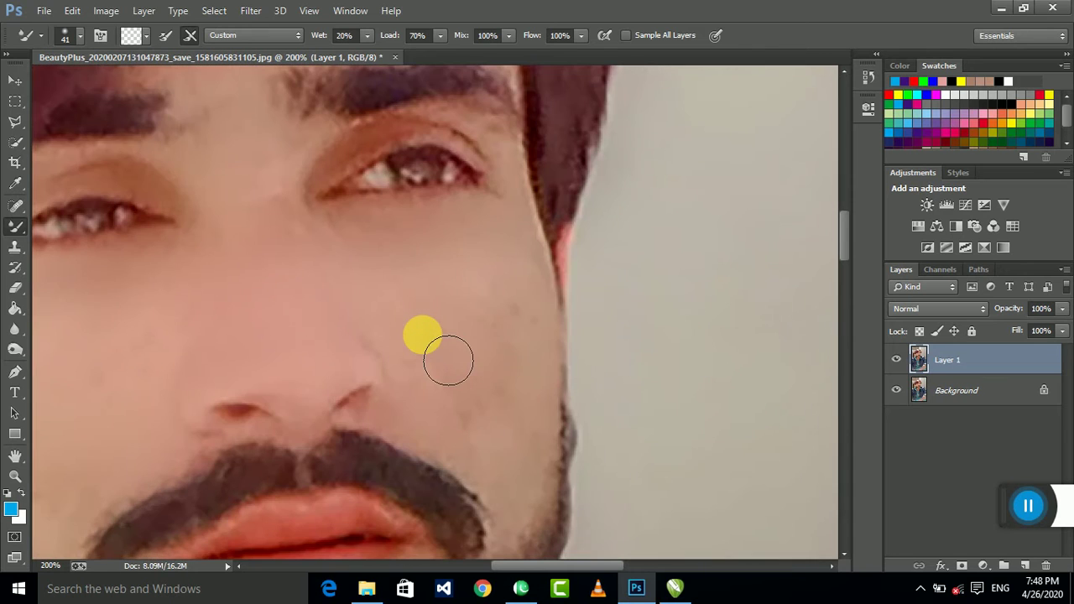
scroll(420, 328, down, 1)
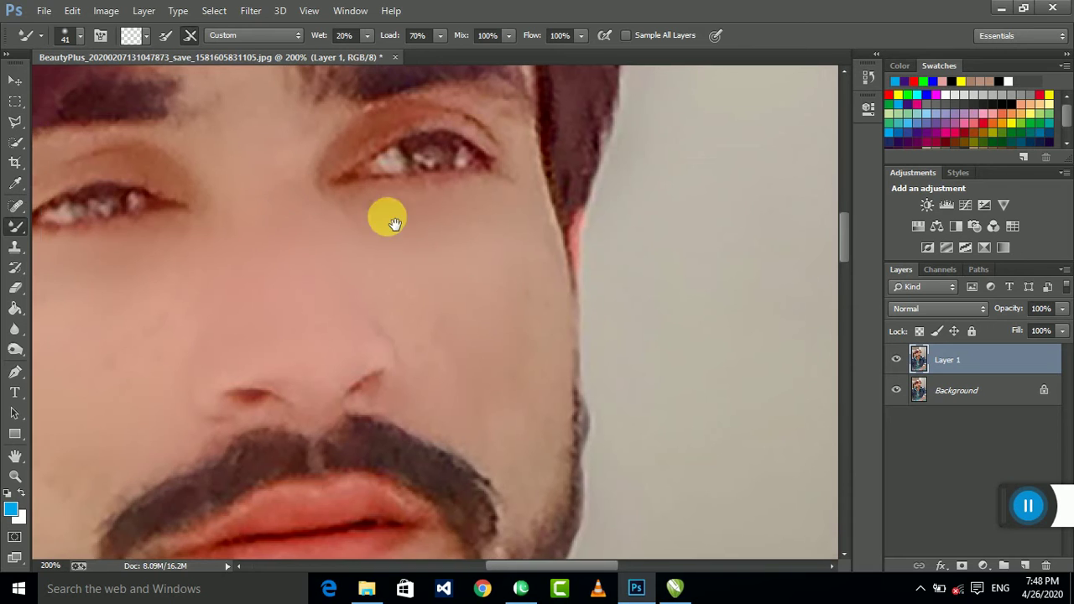
scroll(384, 220, left, 5)
Shrink the brush to 29 px and bring the mouth and chin into view
click(82, 35)
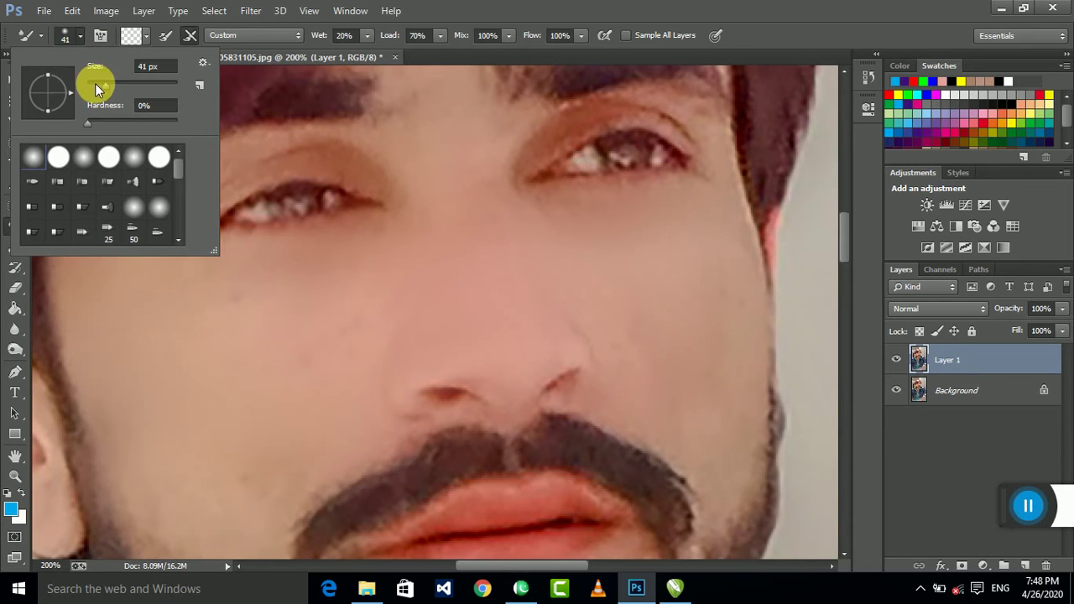
drag(101, 84, 90, 84)
click(359, 172)
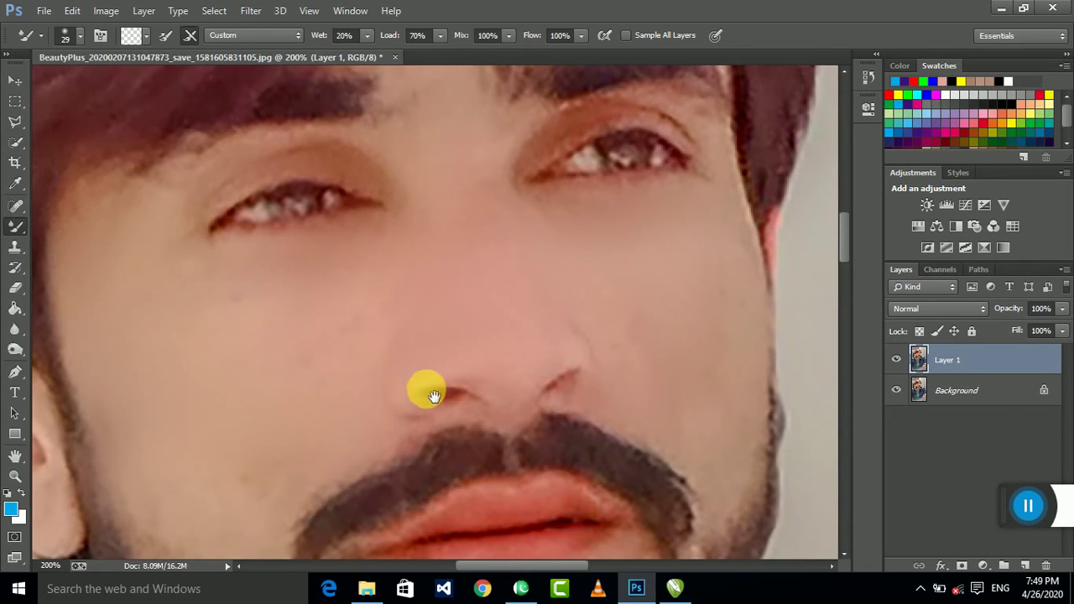
drag(423, 389, 422, 204)
mouse_move(376, 360)
mouse_down()
mouse_move(174, 290)
mouse_move(221, 352)
mouse_move(279, 378)
mouse_up()
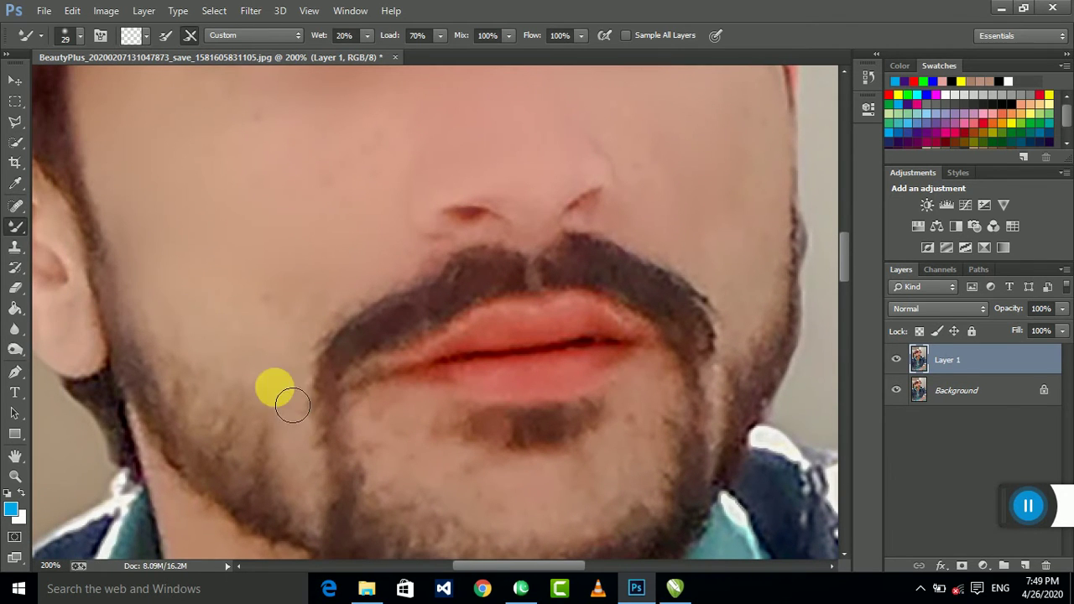
Enlarge the brush to 50 px and smooth the stubble on the chin
click(78, 35)
drag(98, 85, 109, 84)
click(532, 271)
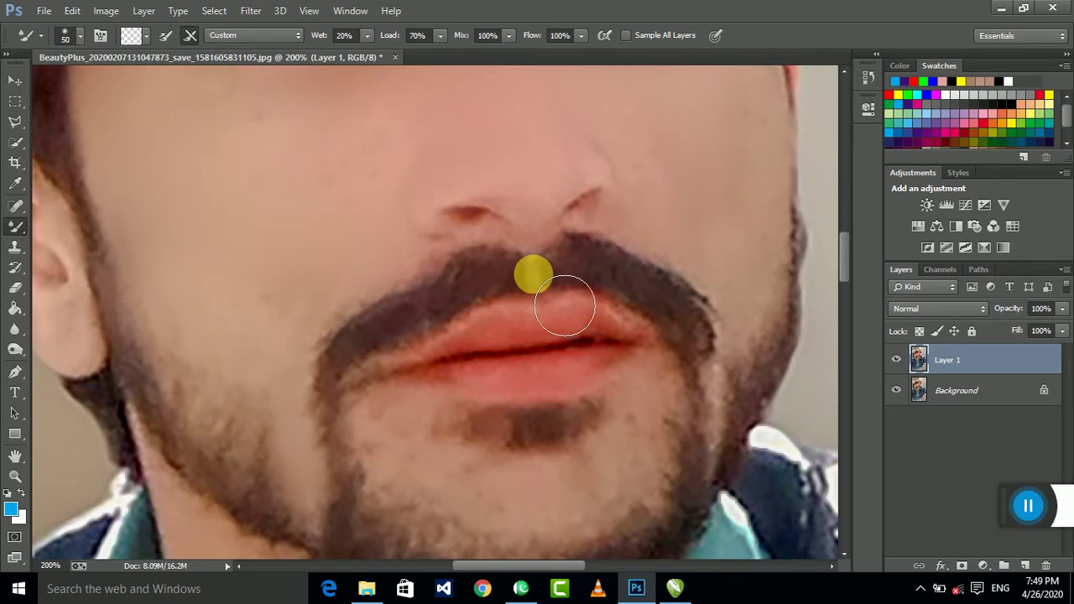
scroll(398, 283, down, 3)
scroll(256, 283, right, 3)
mouse_move(315, 356)
mouse_down()
mouse_move(492, 364)
mouse_move(479, 383)
mouse_move(300, 338)
mouse_move(514, 382)
mouse_move(482, 379)
mouse_move(574, 164)
mouse_up()
Zoom out, enlarge the brush to 75 px, and smooth the neck and jaw
key(ctrl+minus)
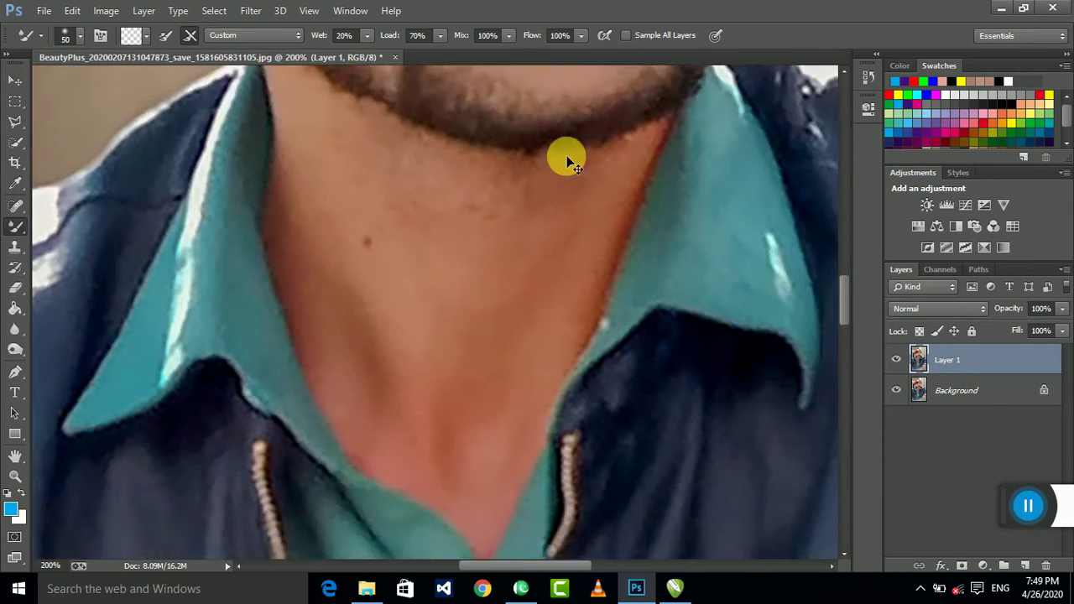
click(65, 36)
drag(109, 84, 117, 85)
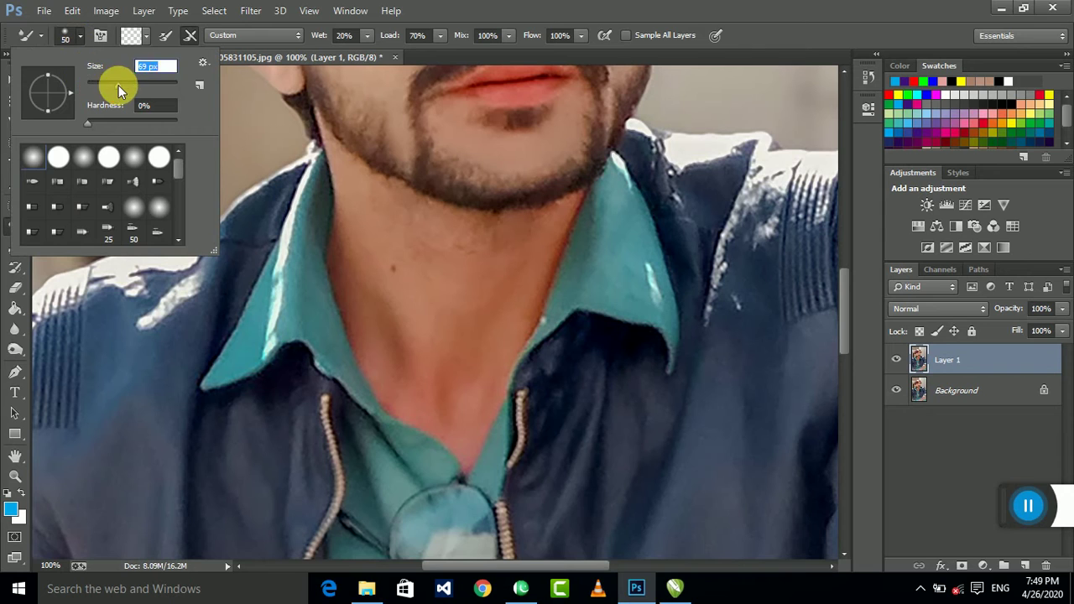
click(495, 323)
mouse_move(458, 262)
mouse_down()
mouse_move(443, 252)
mouse_move(545, 251)
mouse_move(415, 224)
mouse_move(384, 229)
mouse_move(422, 388)
mouse_move(533, 290)
mouse_up()
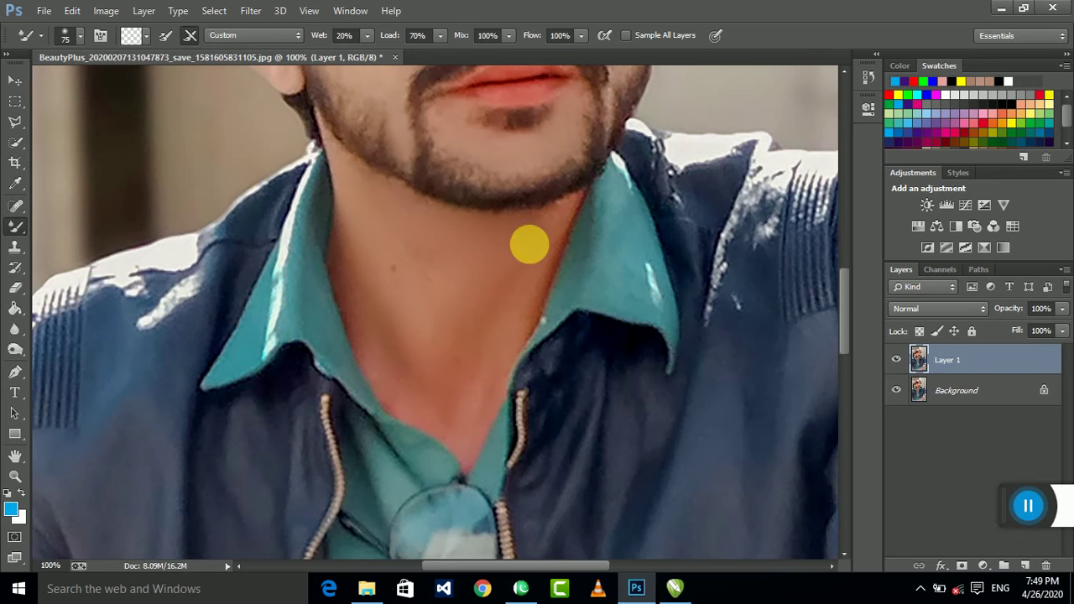
Enlarge the brush to 167 px and reframe the view on the torso and face
alt+space+click(529, 243)
drag(528, 235, 618, 240)
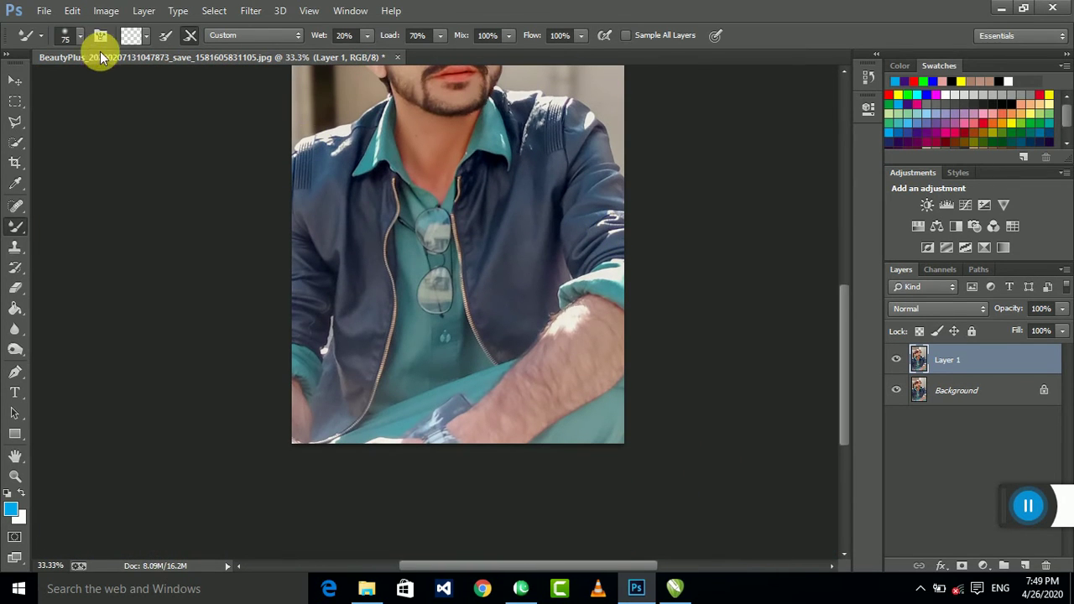
click(79, 35)
drag(112, 83, 131, 87)
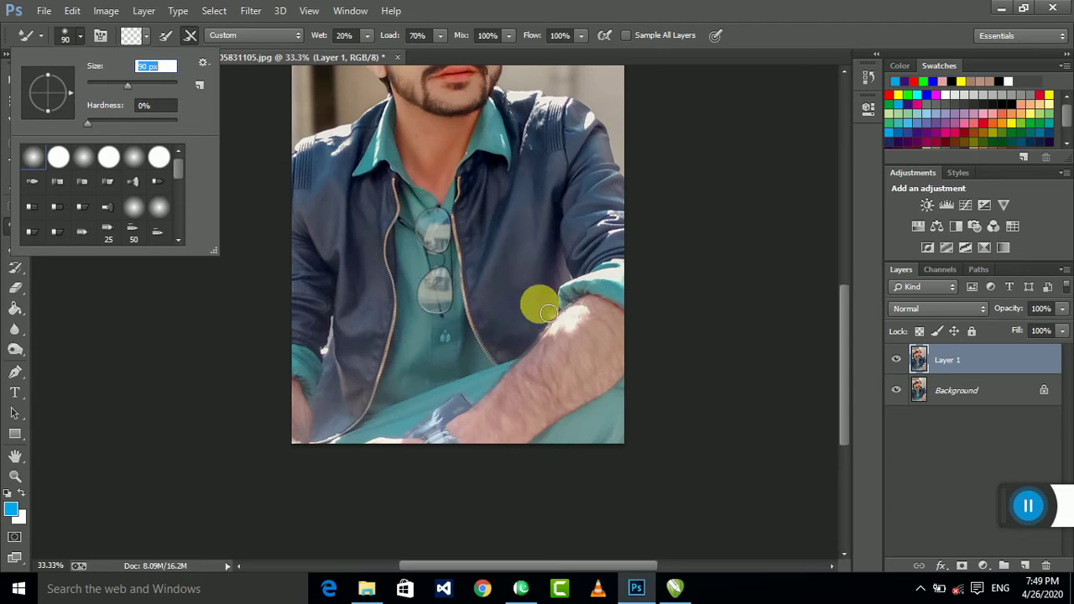
click(594, 340)
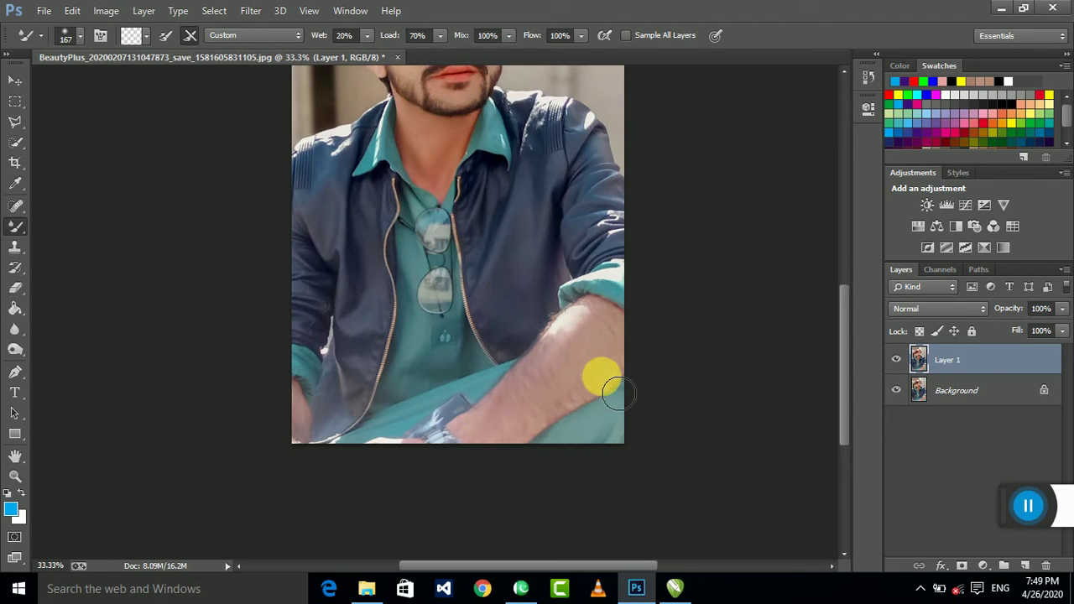
drag(499, 246, 434, 360)
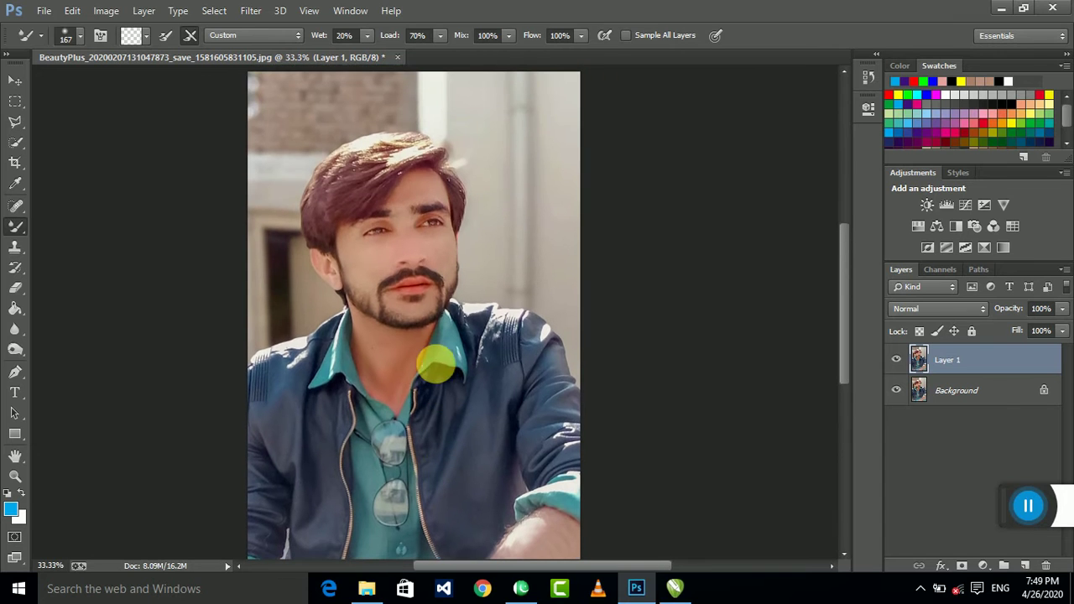
click(896, 359)
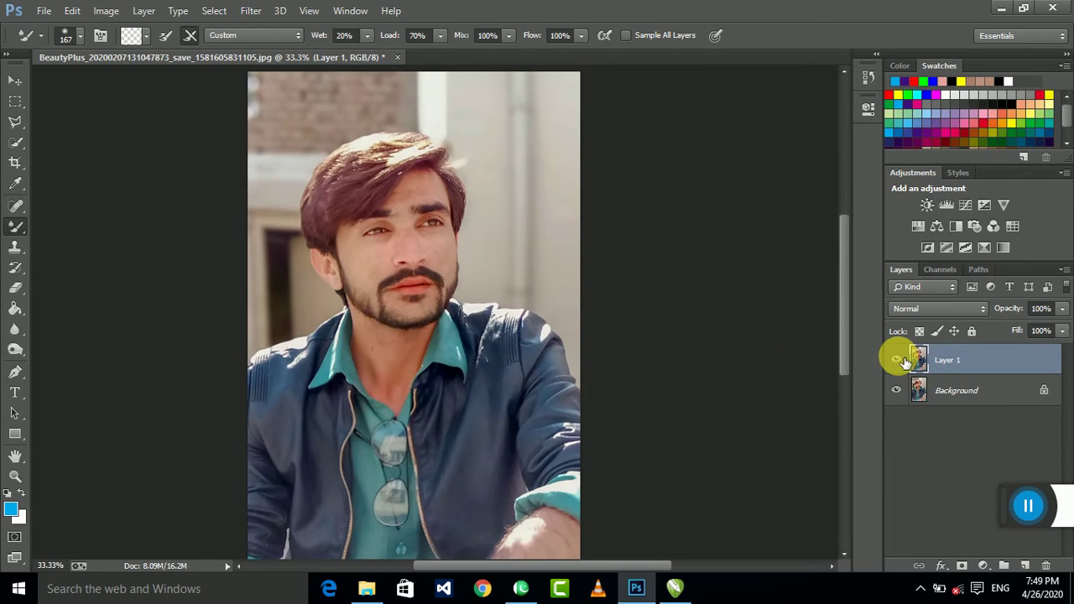
key(ctrl+plus)
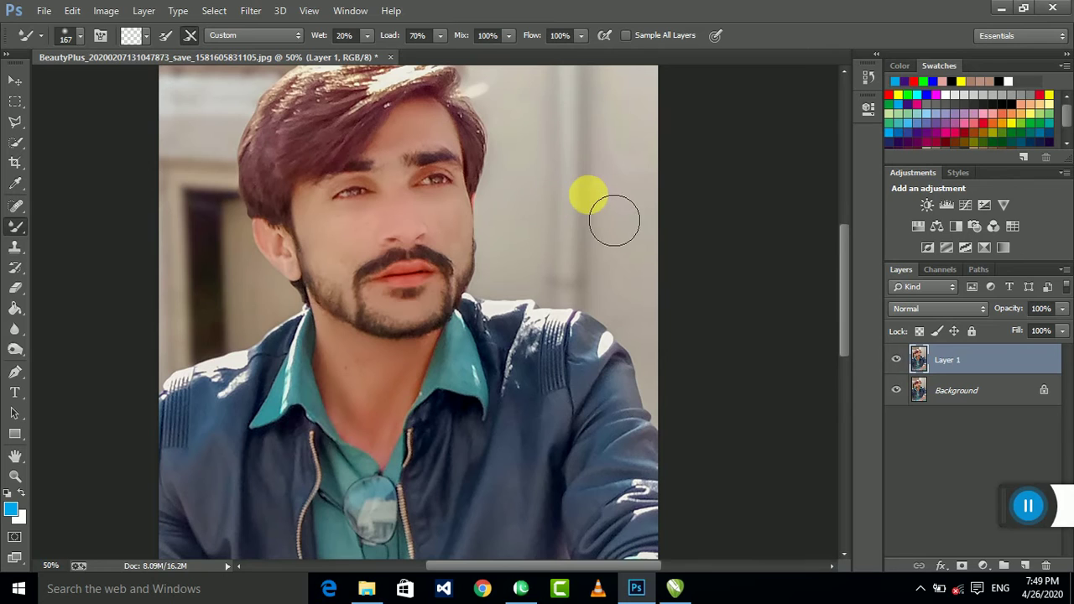
click(895, 360)
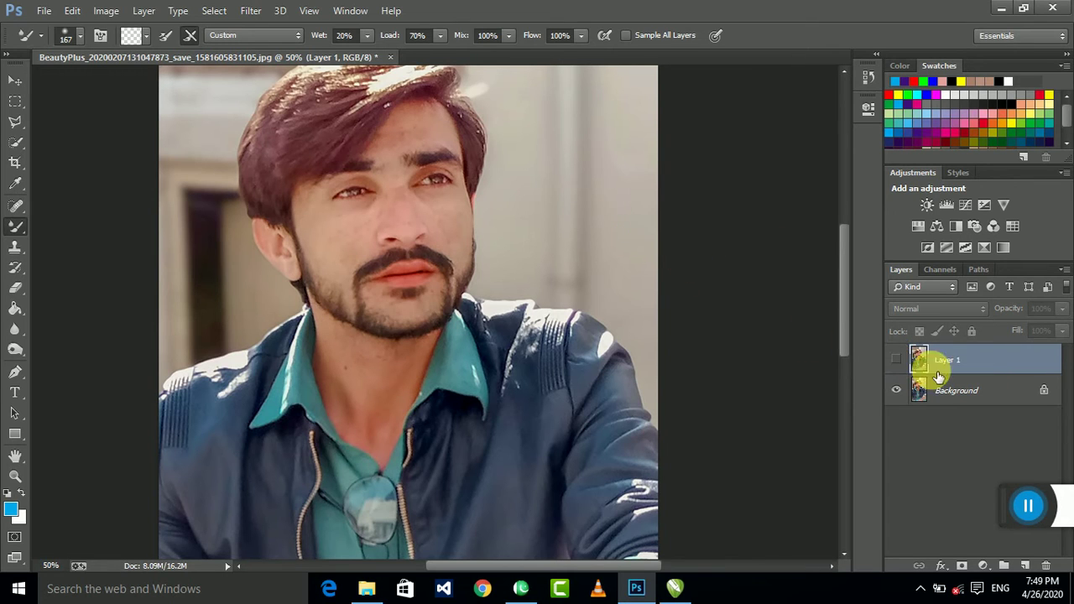
click(895, 360)
click(895, 360)
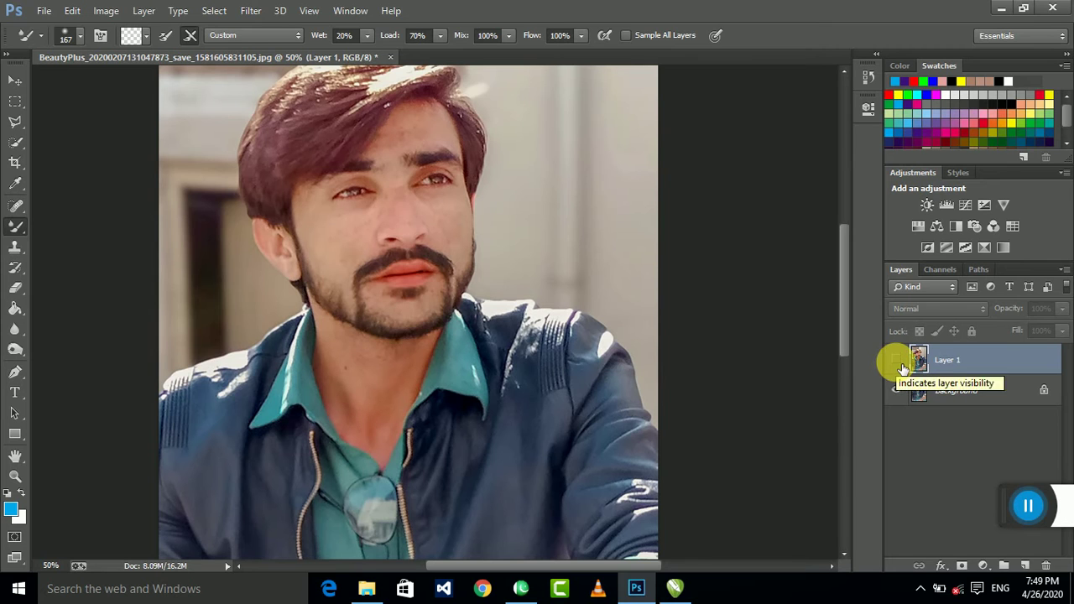
click(896, 360)
scroll(470, 159, up, 1)
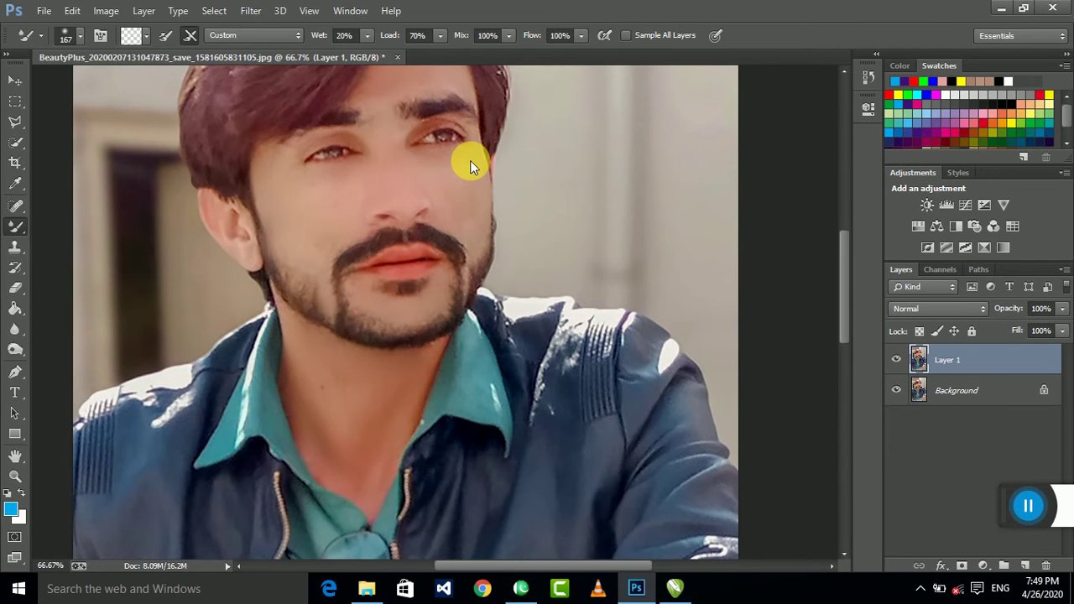
scroll(470, 160, up, 1)
drag(478, 168, 425, 211)
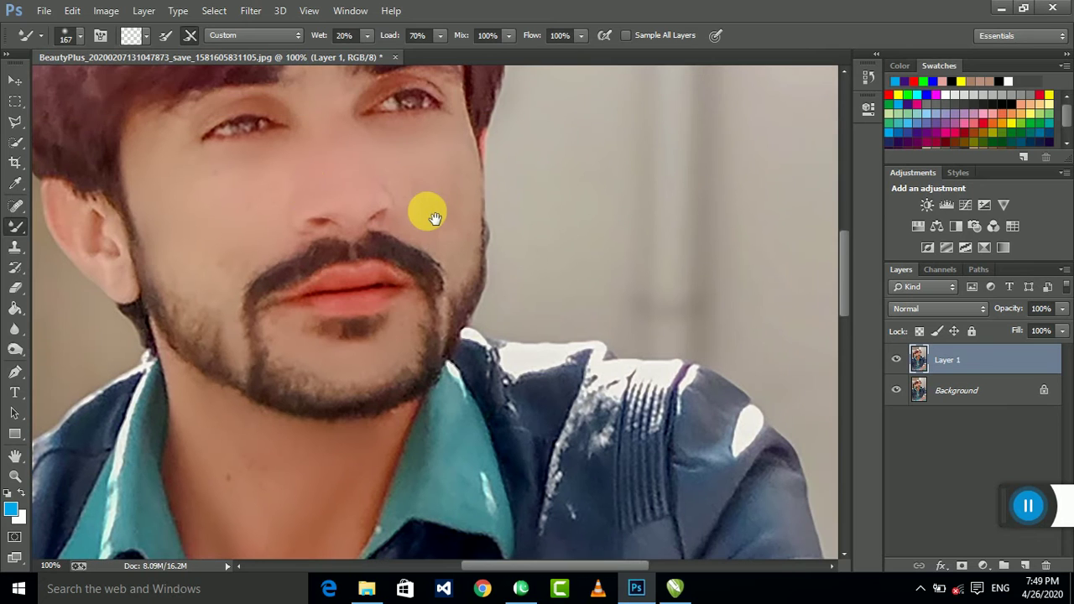
click(15, 122)
Trace the Magnetic Lasso from below the lower lip around the beard and mustache, closing the loop
click(82, 149)
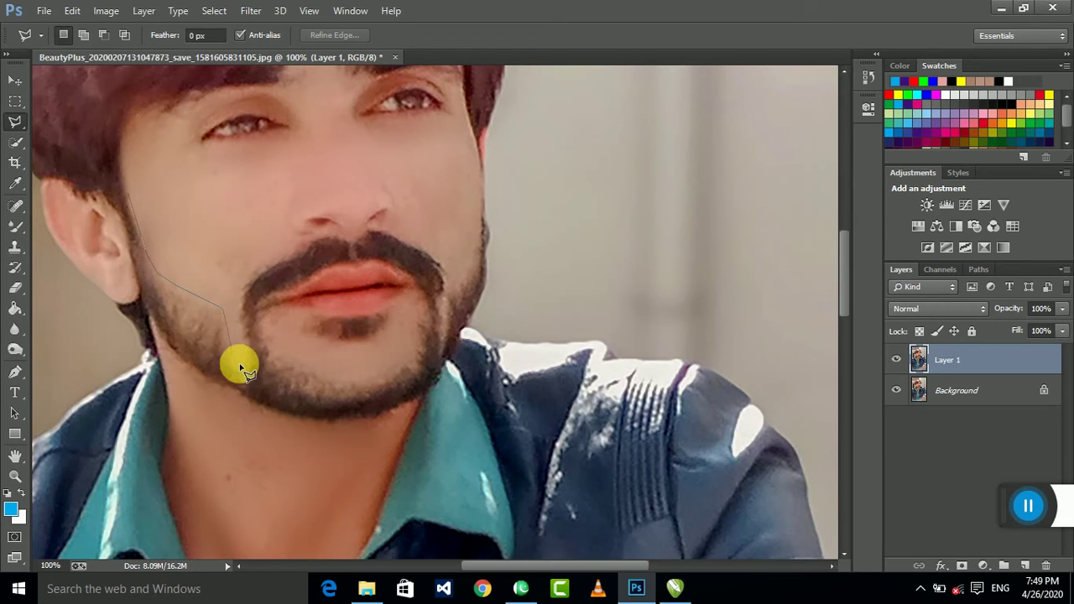
click(234, 369)
click(240, 299)
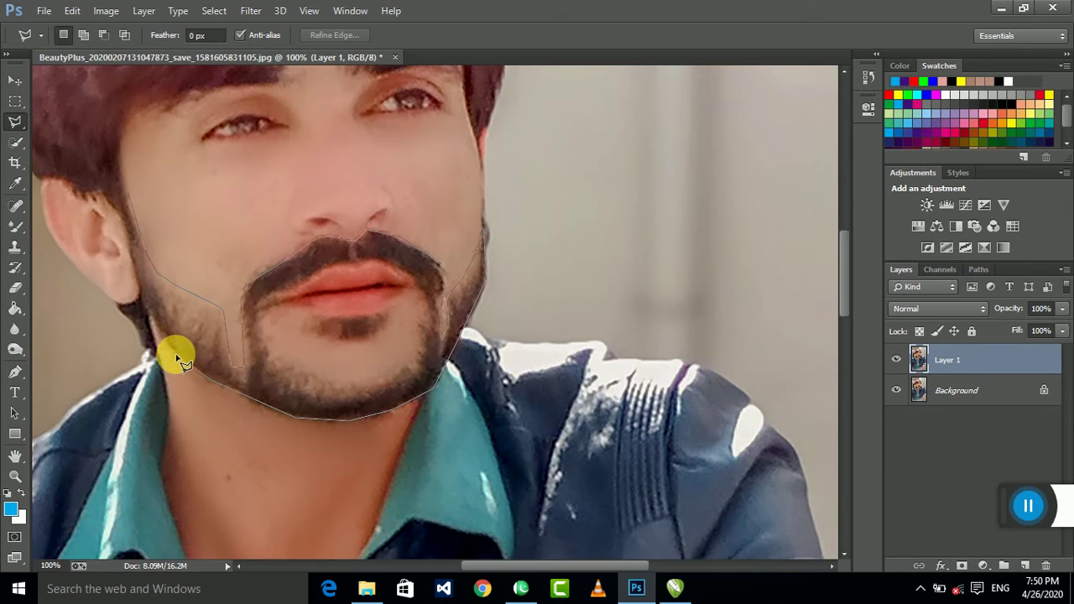
click(130, 202)
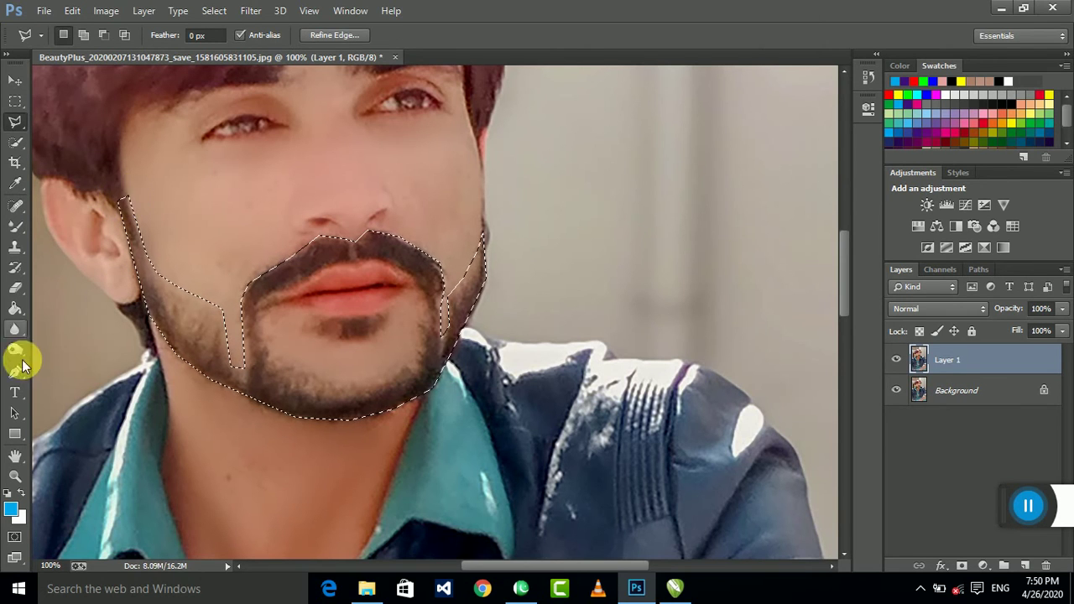
Burn the beard side edge and mustache at Midtones, 50% exposure
mouse_move(16, 350)
mouse_down()
mouse_move(78, 357)
mouse_move(69, 365)
mouse_up()
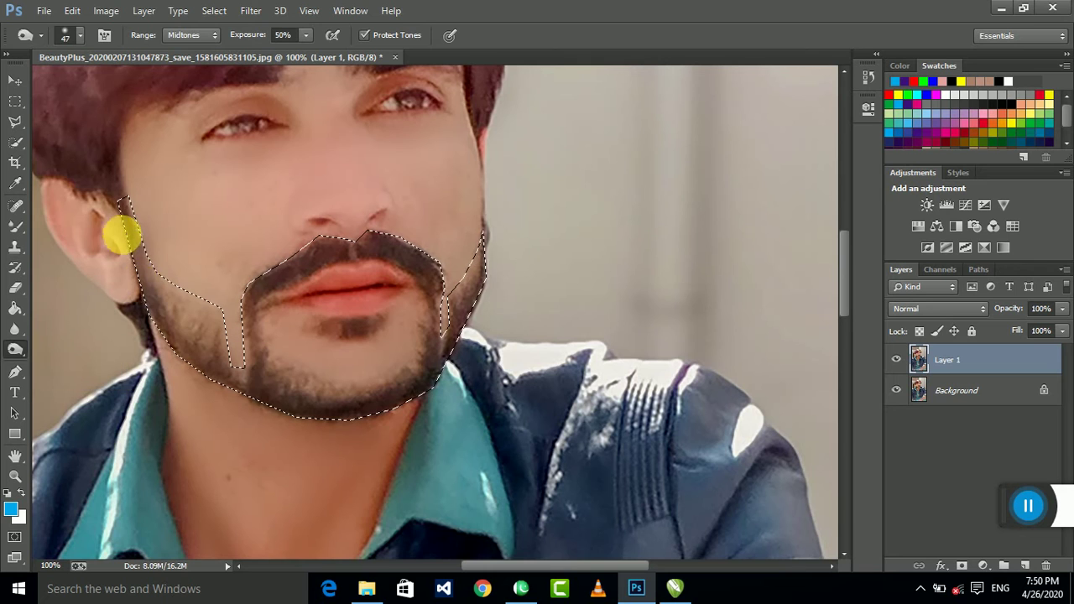
mouse_move(135, 227)
mouse_down()
mouse_move(160, 283)
mouse_move(228, 334)
mouse_move(229, 370)
mouse_move(256, 385)
mouse_move(381, 411)
mouse_move(445, 383)
mouse_up()
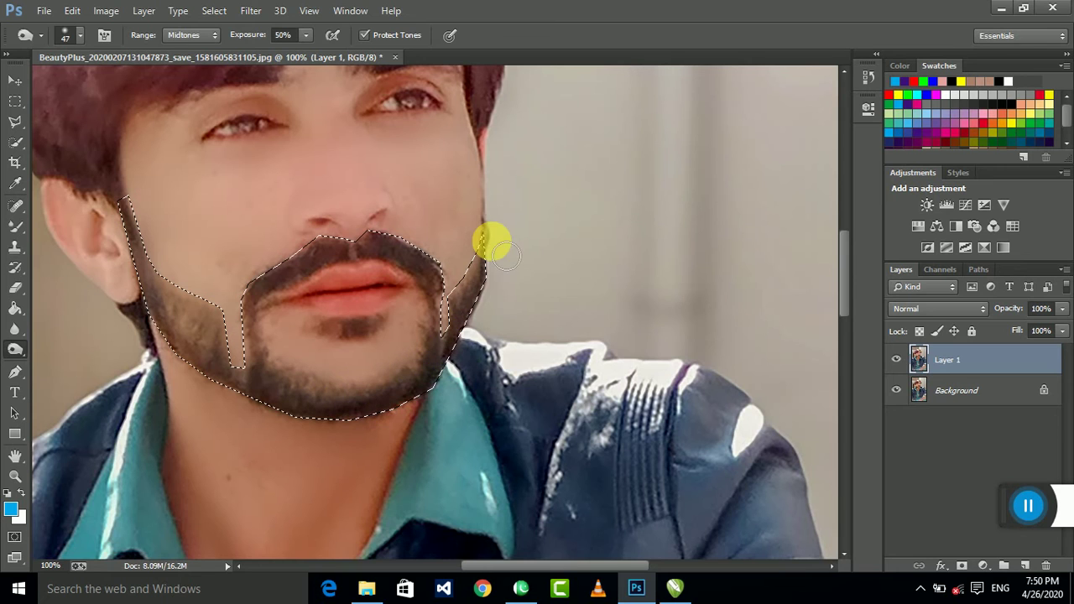
mouse_move(478, 346)
mouse_down()
mouse_move(411, 283)
mouse_move(312, 407)
mouse_move(410, 412)
mouse_move(384, 343)
mouse_move(328, 321)
mouse_move(377, 321)
mouse_move(319, 247)
mouse_move(256, 293)
mouse_move(391, 254)
mouse_move(441, 286)
mouse_up()
Reduce the Burn brush to 33 px and burn over both eyes
scroll(377, 243, up, 3)
scroll(402, 252, up, 1)
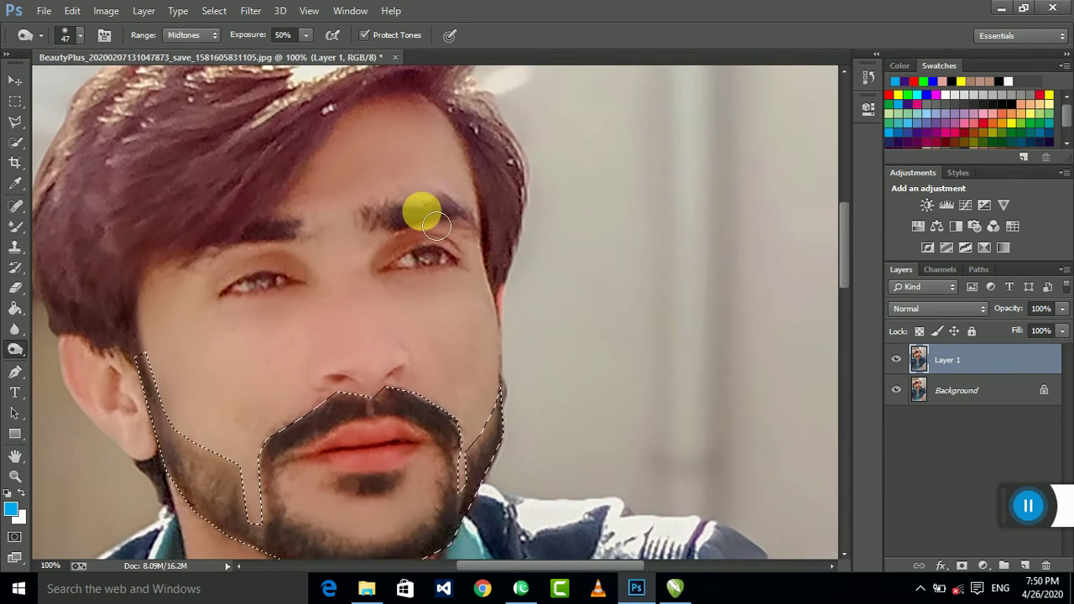
click(78, 35)
drag(97, 84, 101, 84)
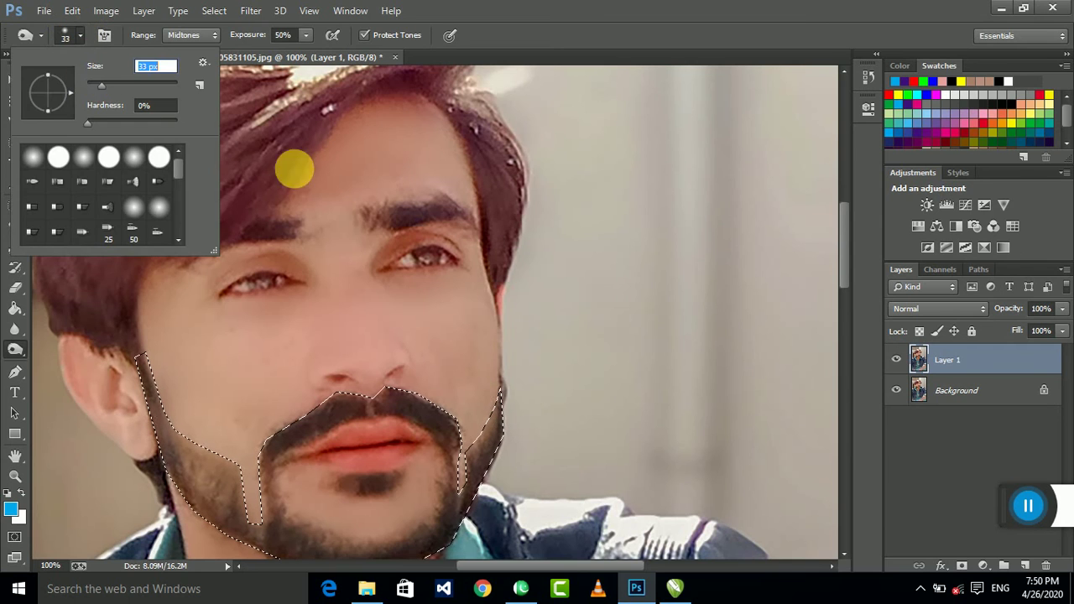
click(394, 224)
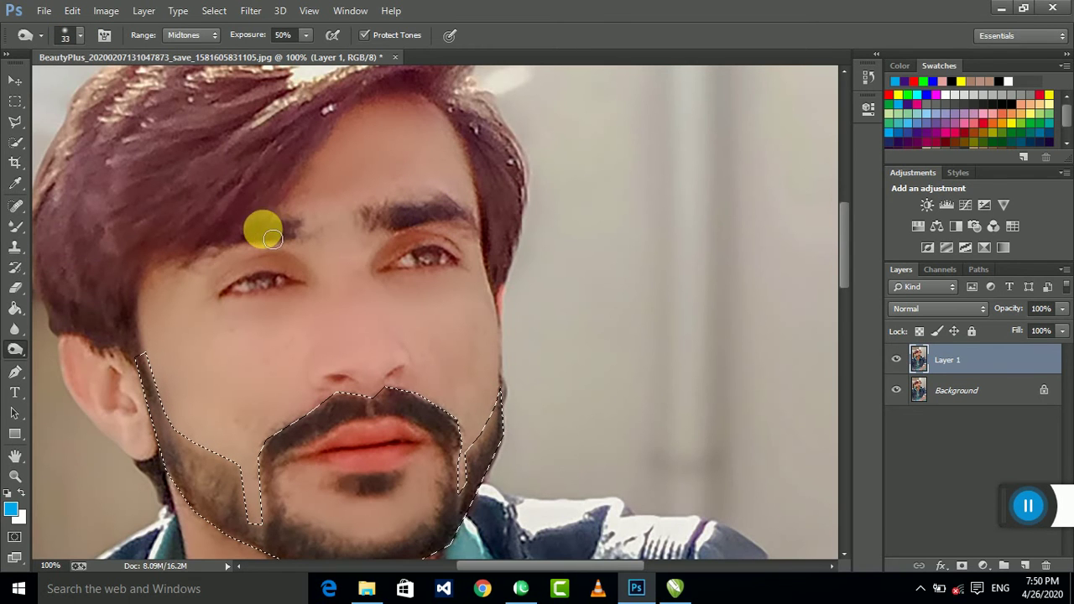
drag(309, 233, 359, 295)
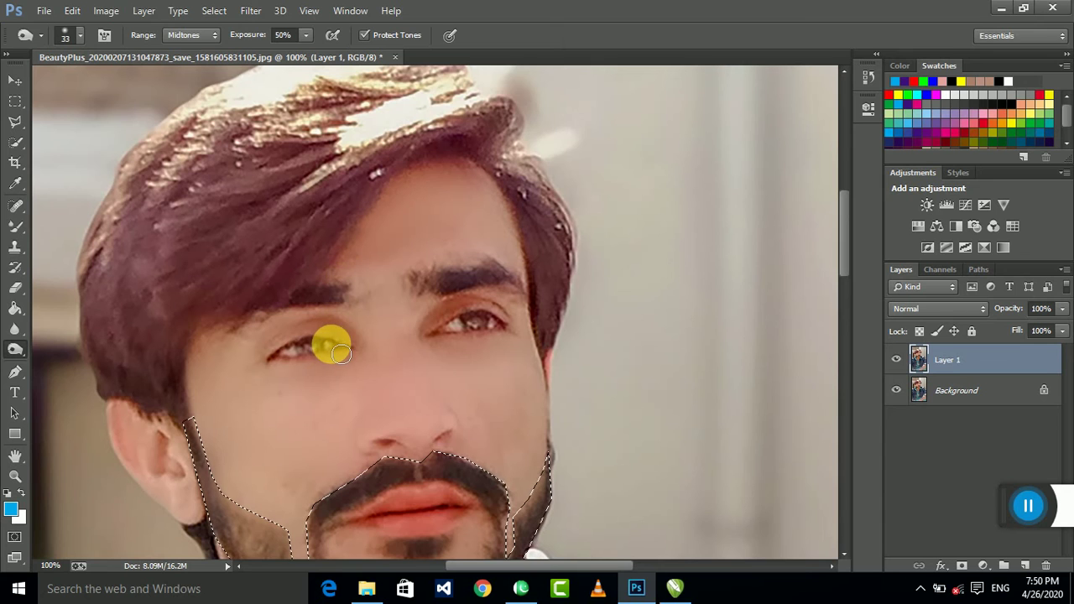
drag(297, 356, 504, 323)
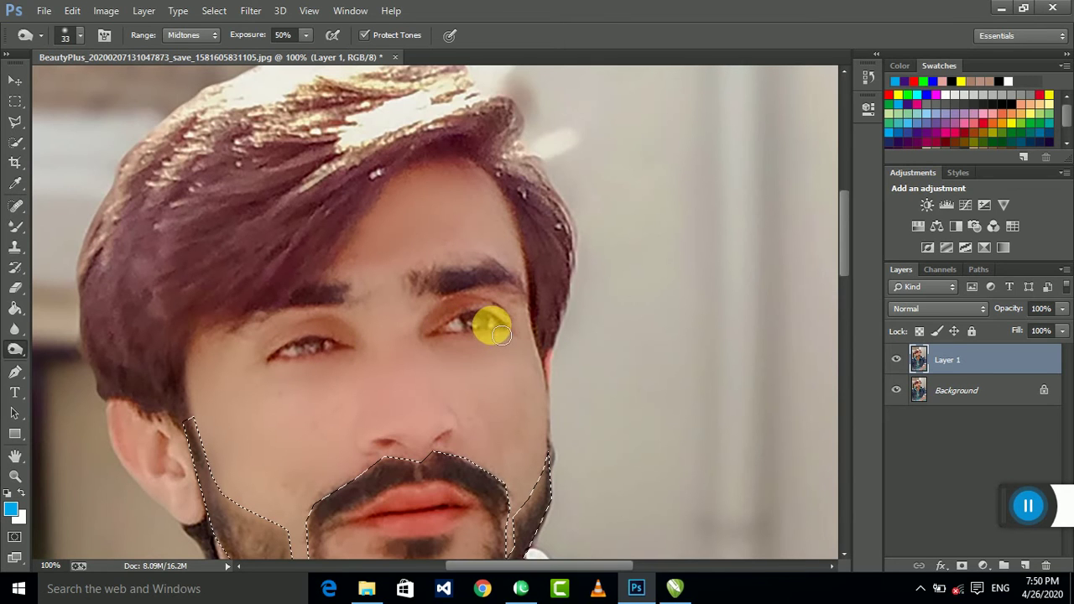
Drop the beard selection and burn the hair darker
drag(378, 195, 377, 236)
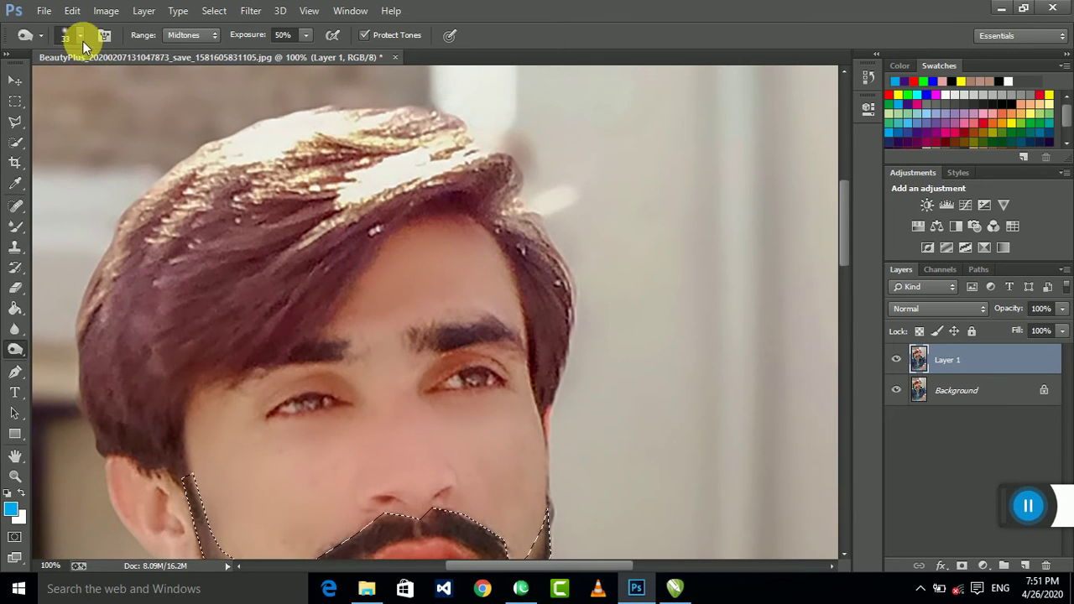
click(80, 35)
click(372, 175)
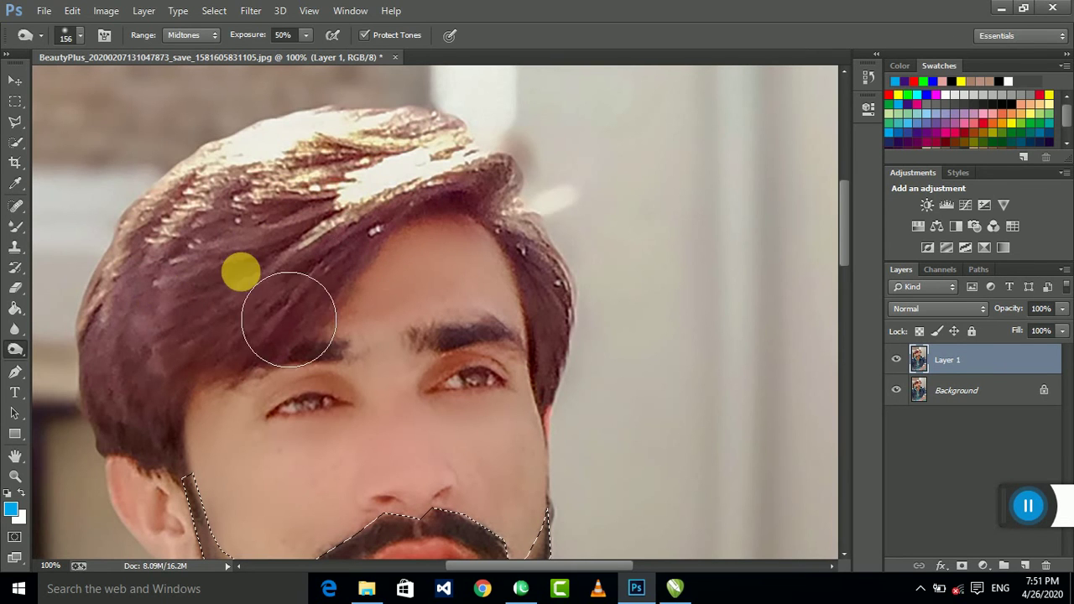
drag(5, 101, 59, 101)
click(136, 107)
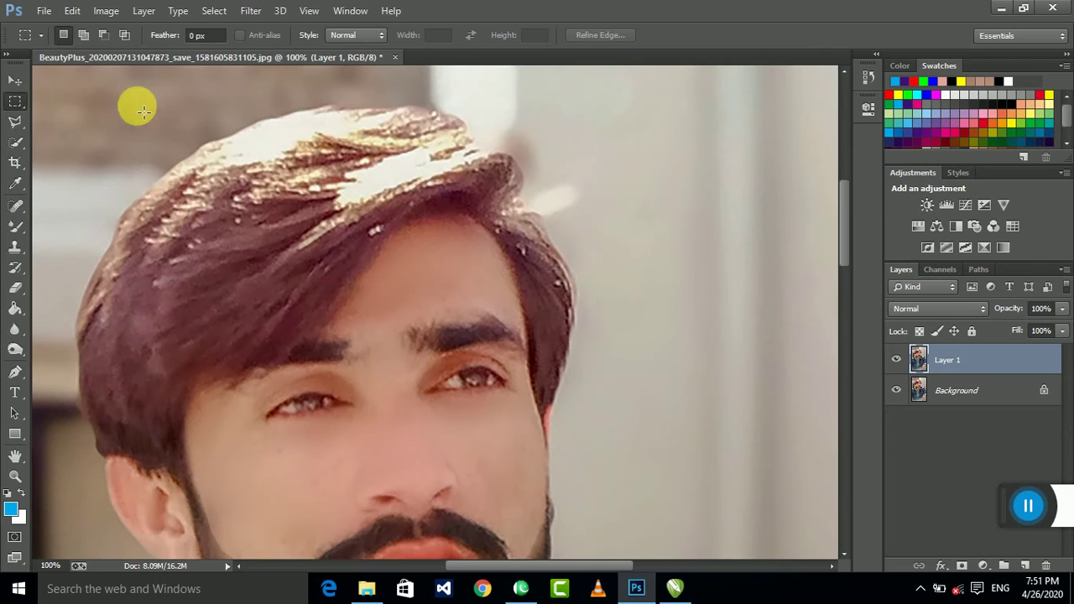
drag(15, 349, 82, 369)
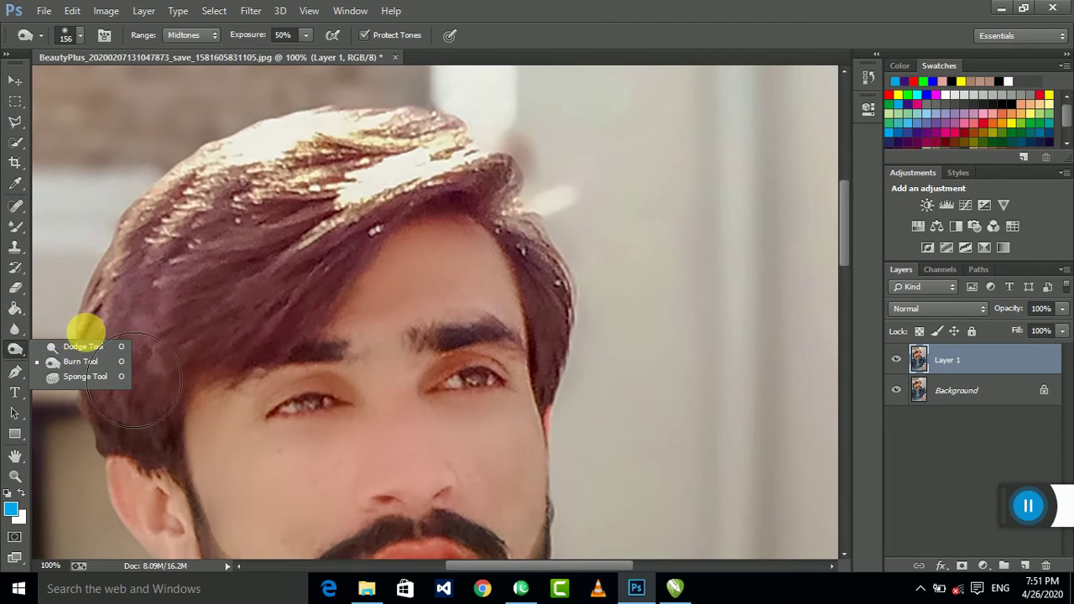
mouse_move(281, 340)
mouse_down()
mouse_move(333, 251)
mouse_move(163, 72)
mouse_up()
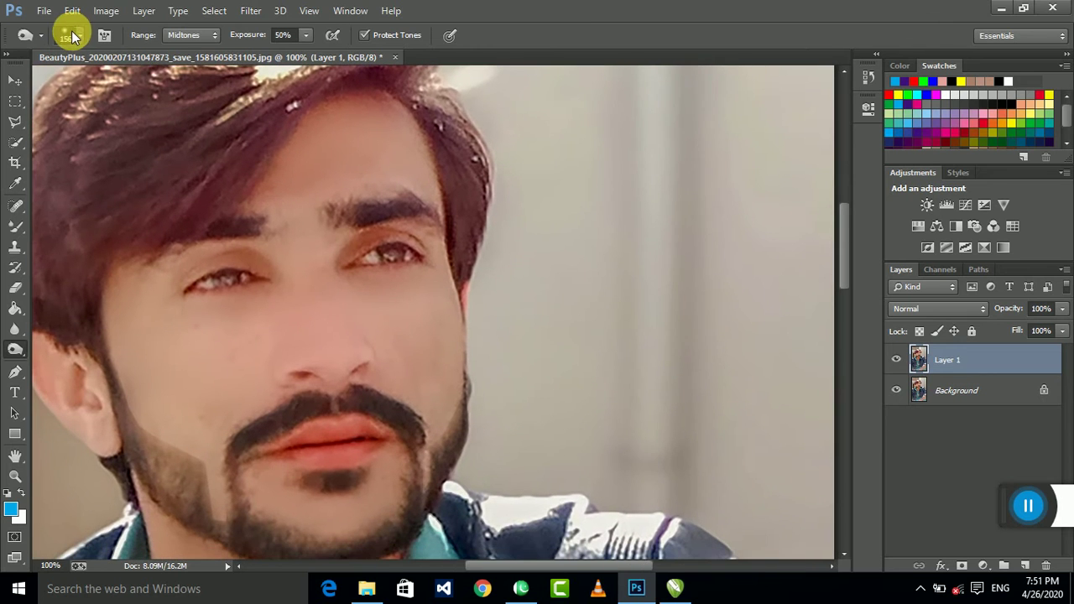
With a 26 px tip, darken the left eyebrow and both eyes, then zoom out
click(74, 35)
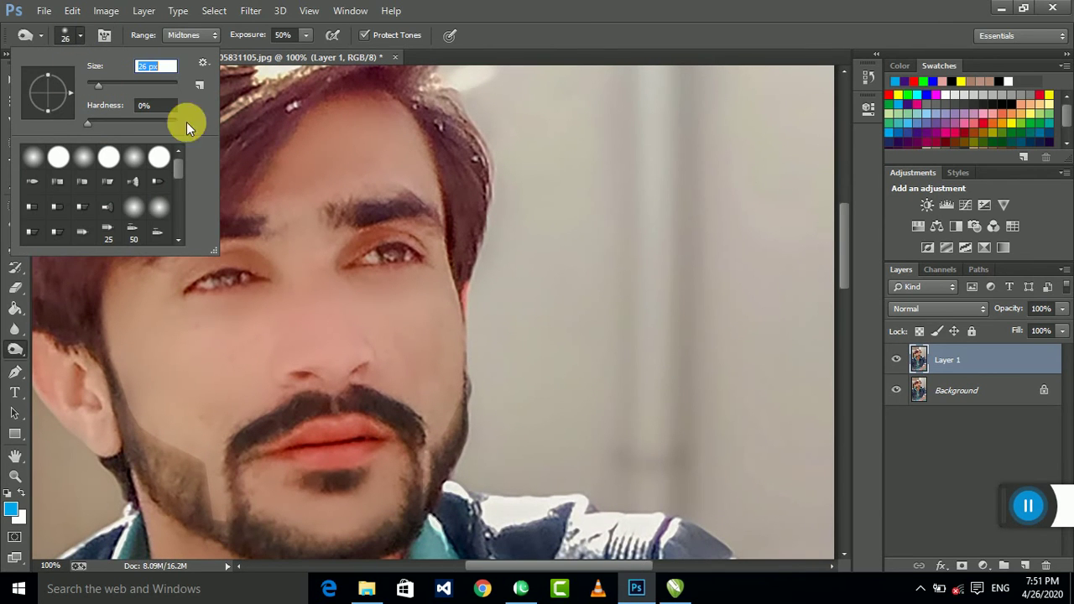
click(403, 211)
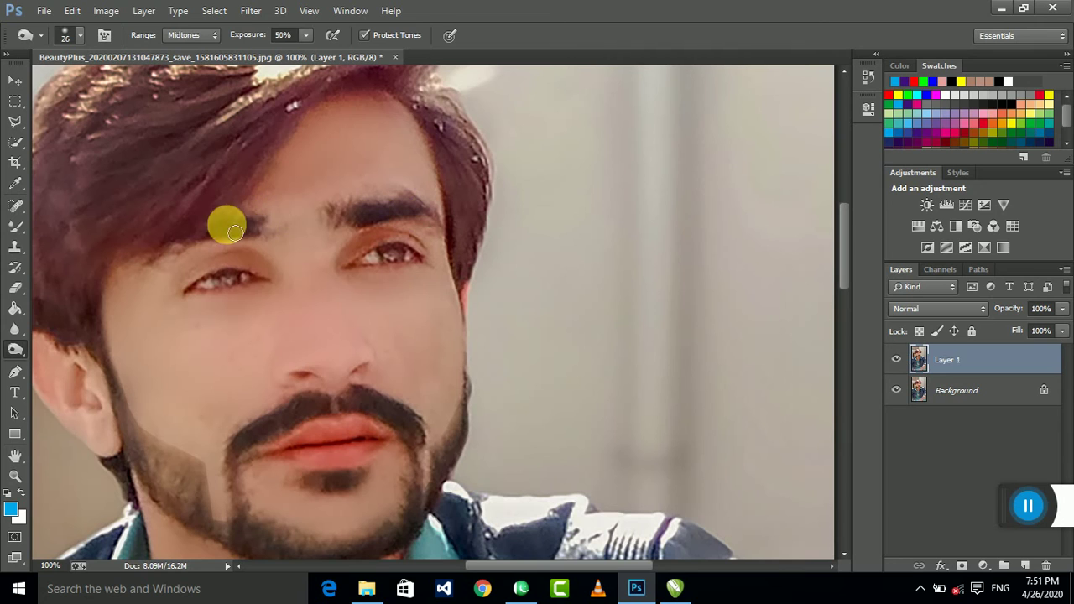
mouse_move(235, 233)
mouse_down()
mouse_move(251, 288)
mouse_move(204, 280)
mouse_up()
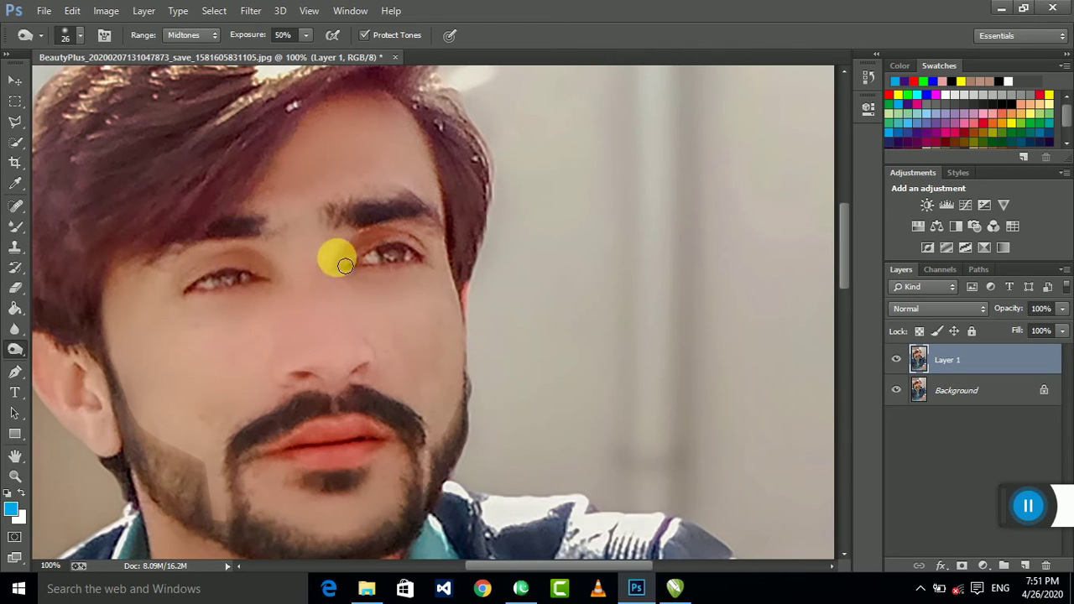
drag(336, 256, 407, 269)
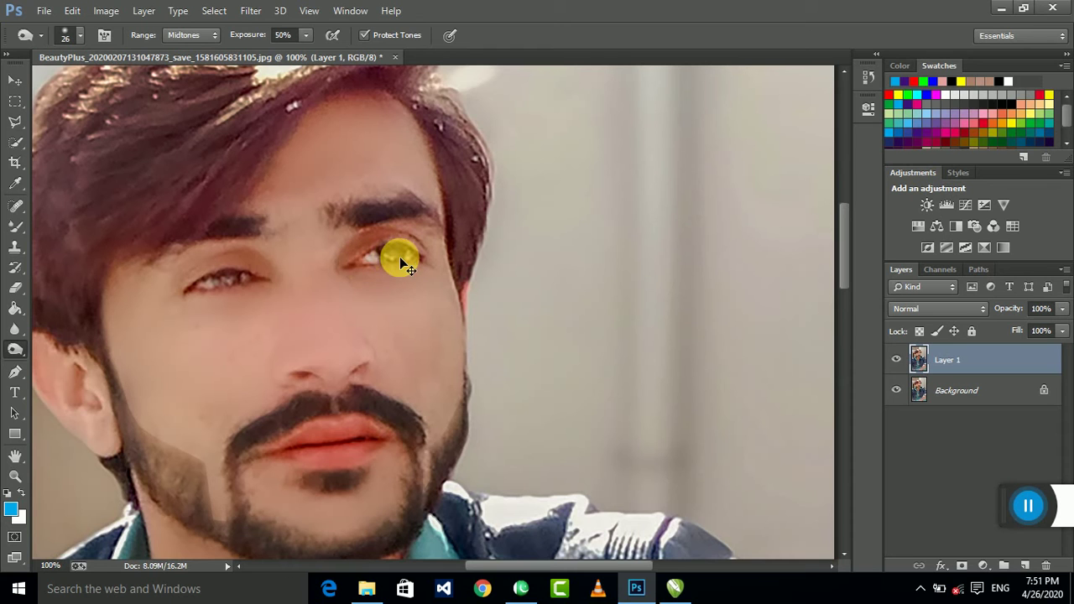
scroll(400, 257, down, 3)
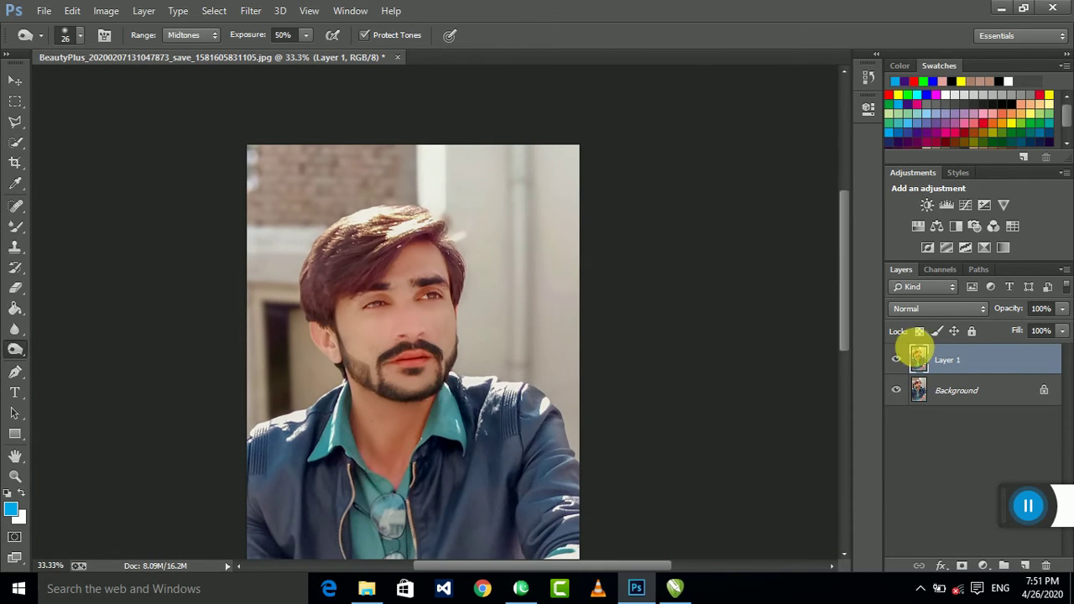
click(896, 359)
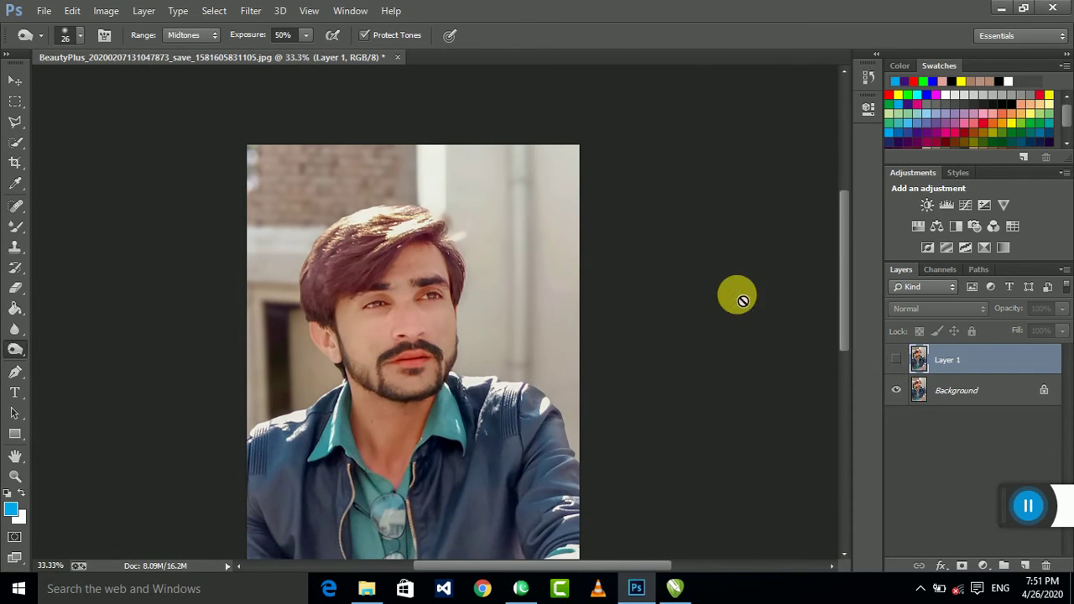
click(896, 359)
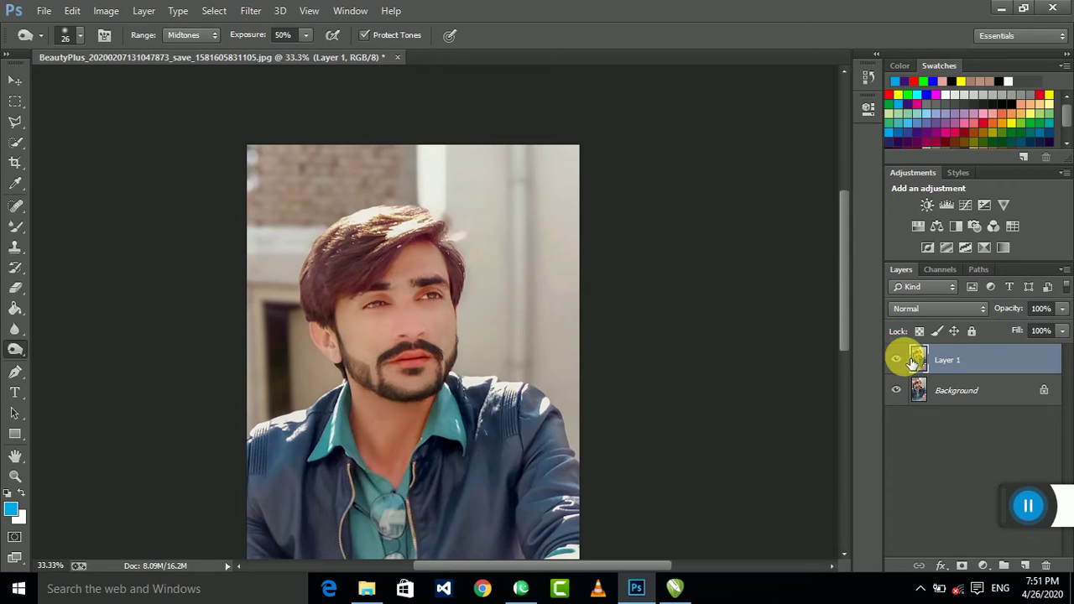
click(896, 359)
click(896, 359)
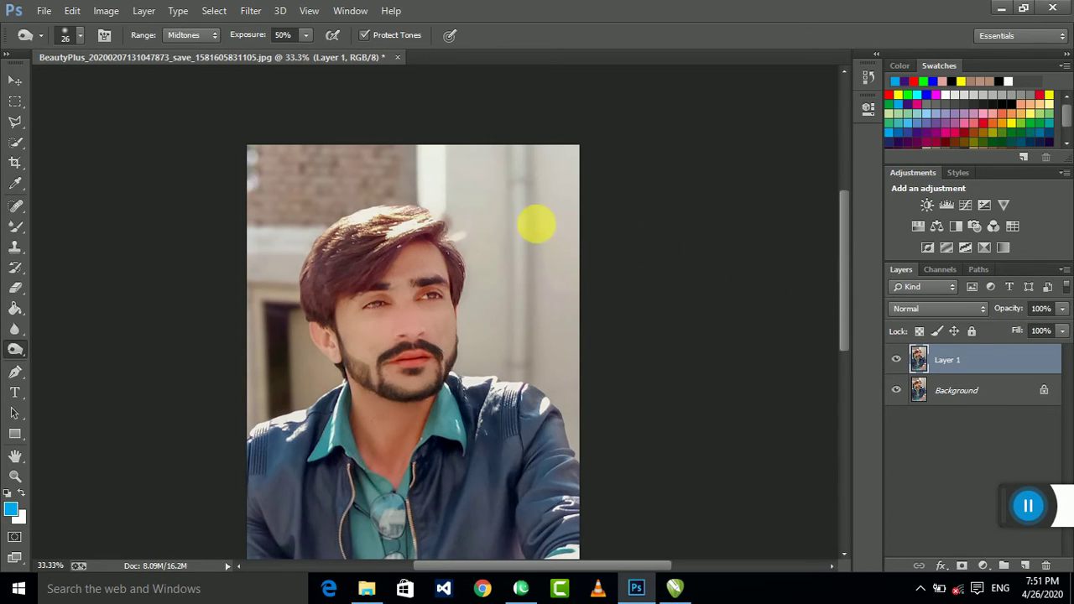
scroll(594, 376, down, 5)
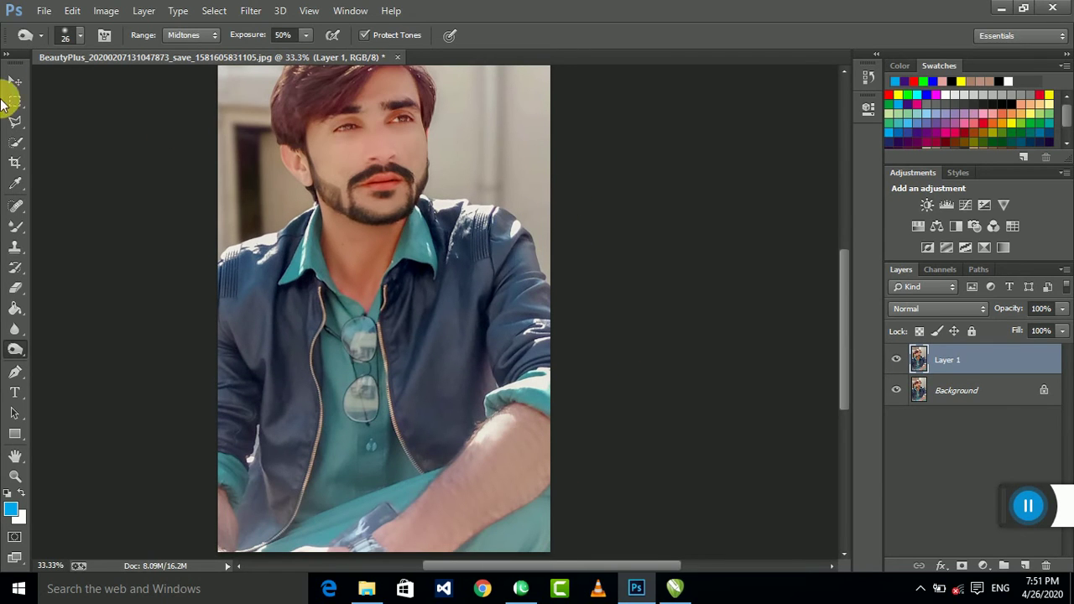
Lasso-select the jacket and torso, then copy the selection onto a new Layer 2
drag(19, 130, 100, 137)
click(175, 293)
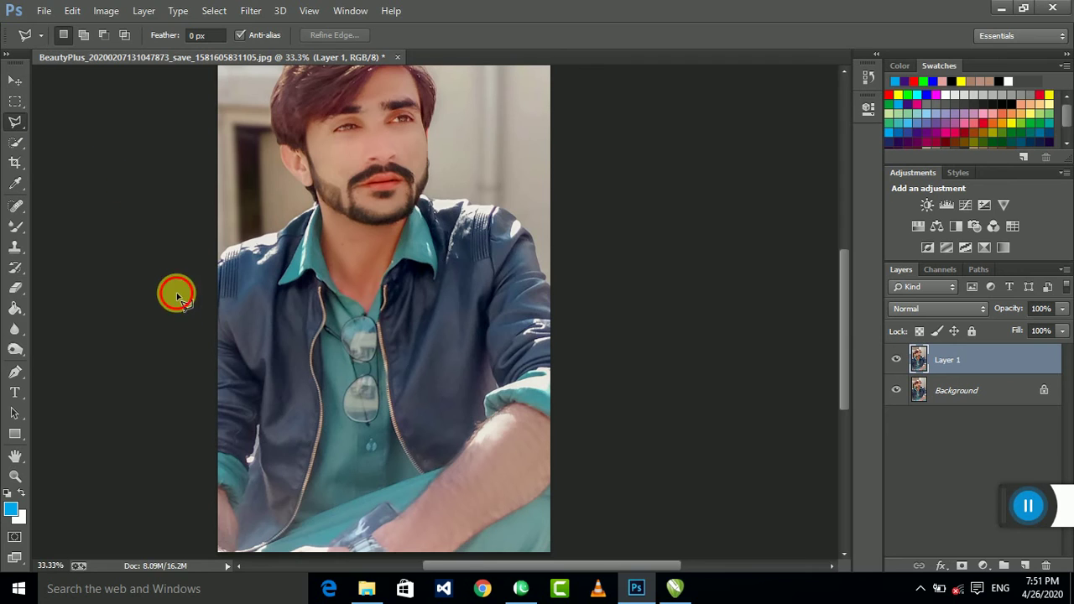
click(218, 254)
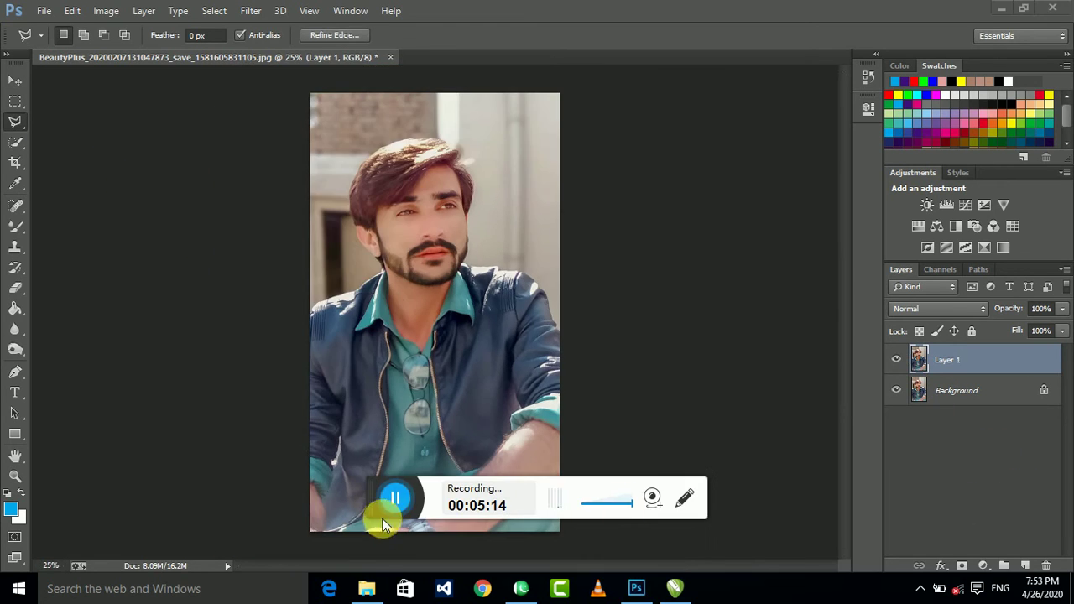
drag(378, 499, 965, 499)
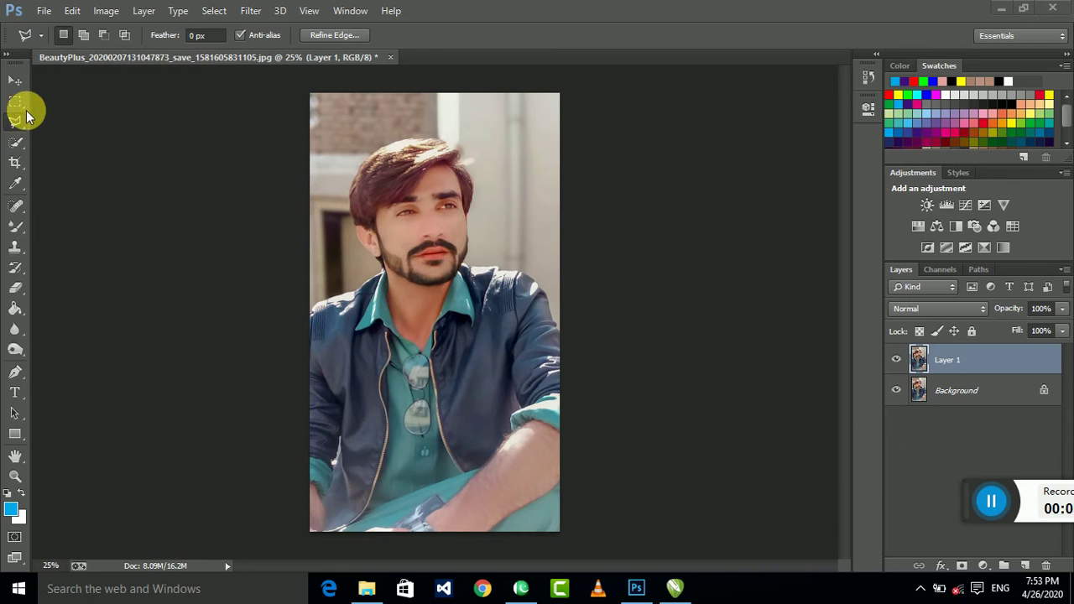
click(16, 102)
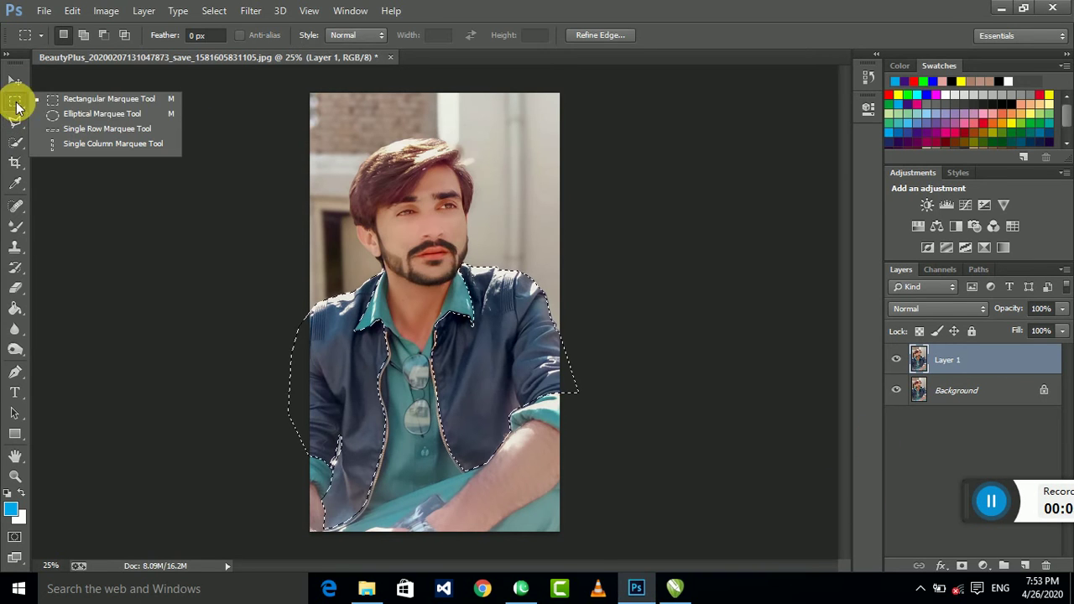
click(96, 101)
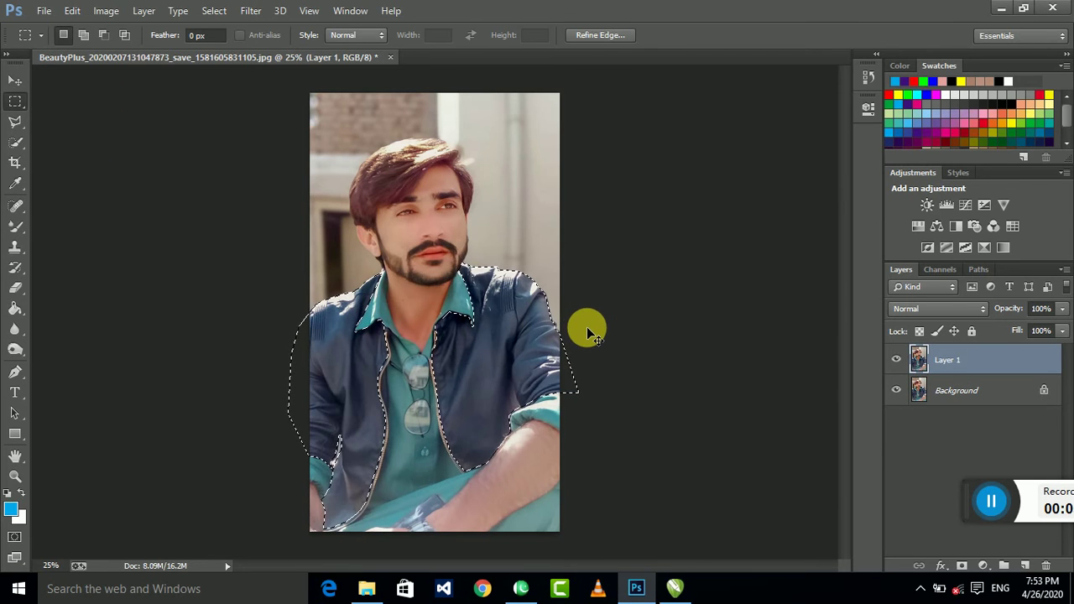
key(ctrl+j)
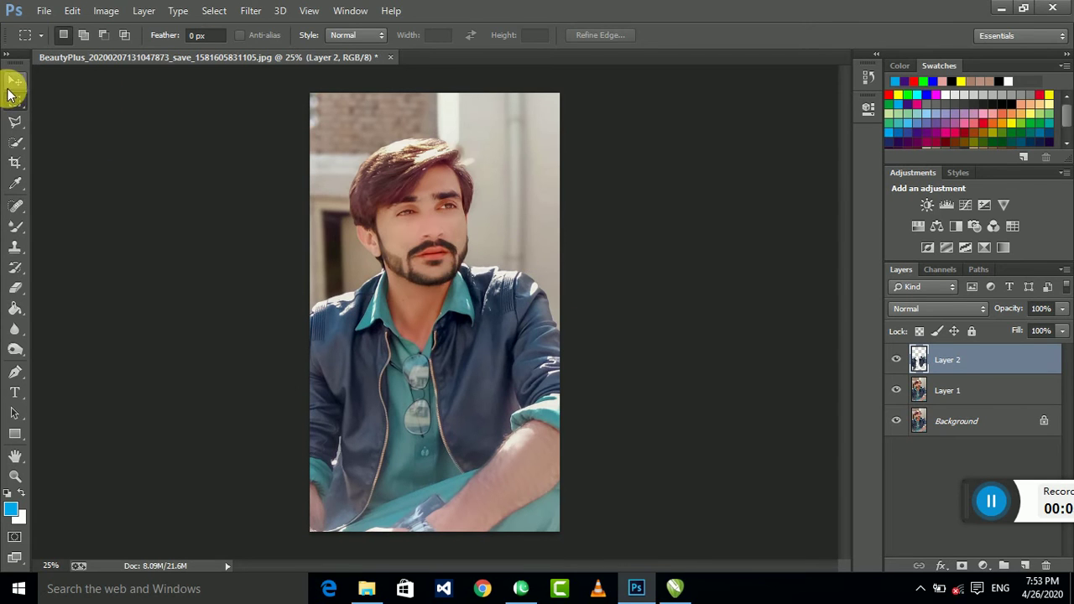
Fill both halves of the jacket on Layer 2 red with the Paint Bucket
click(15, 309)
click(67, 318)
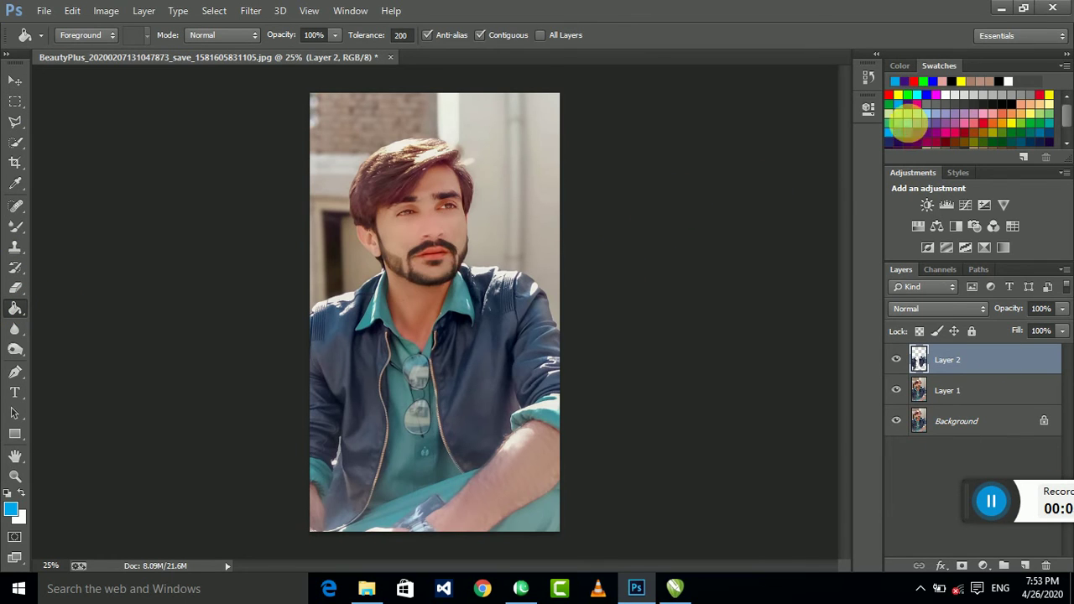
drag(1034, 500, 481, 534)
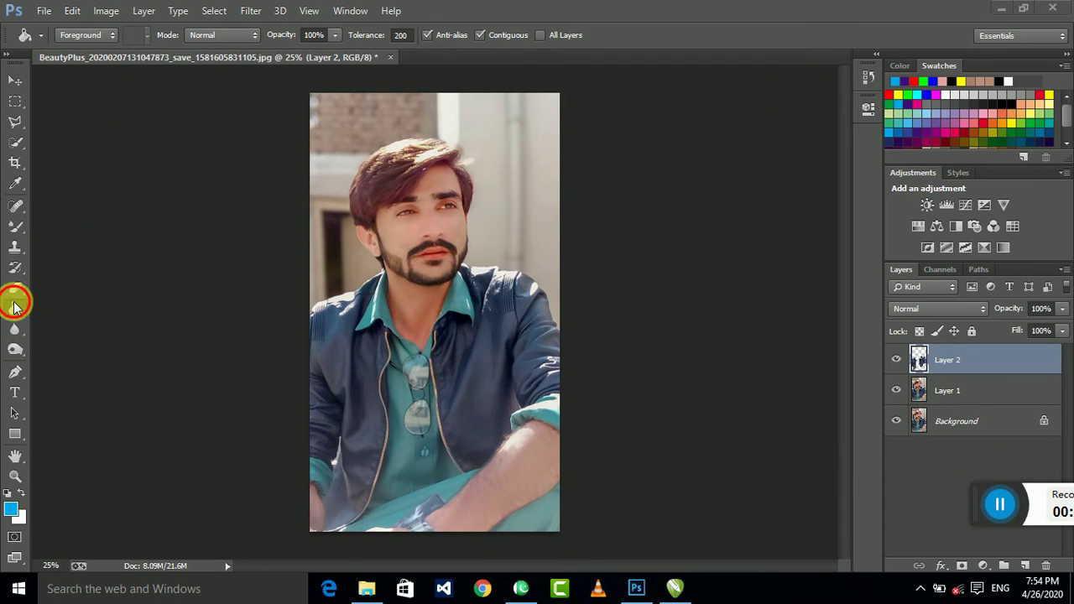
click(893, 99)
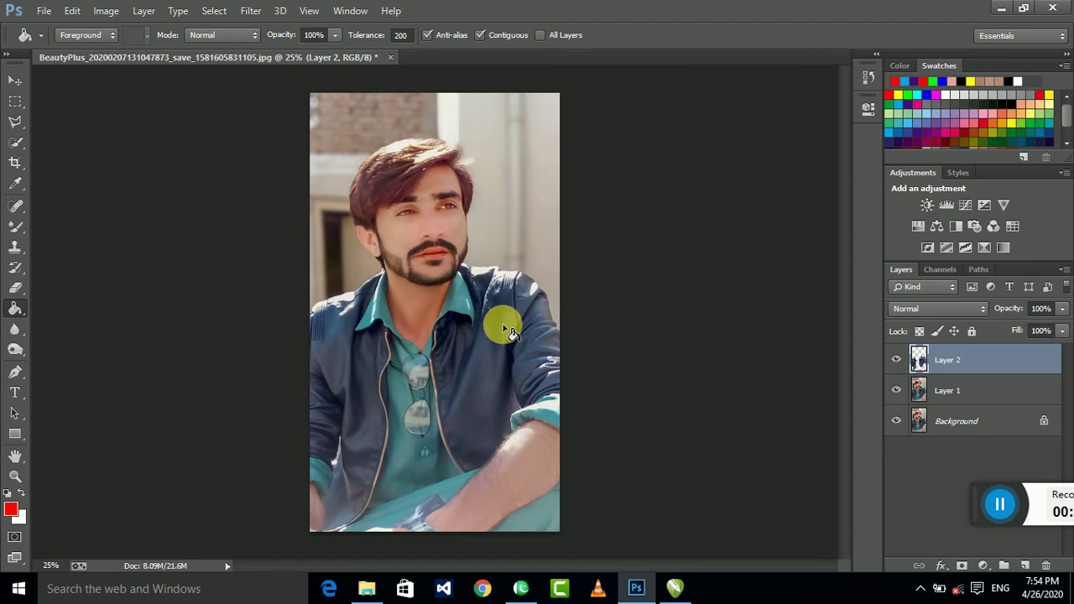
click(502, 324)
click(348, 389)
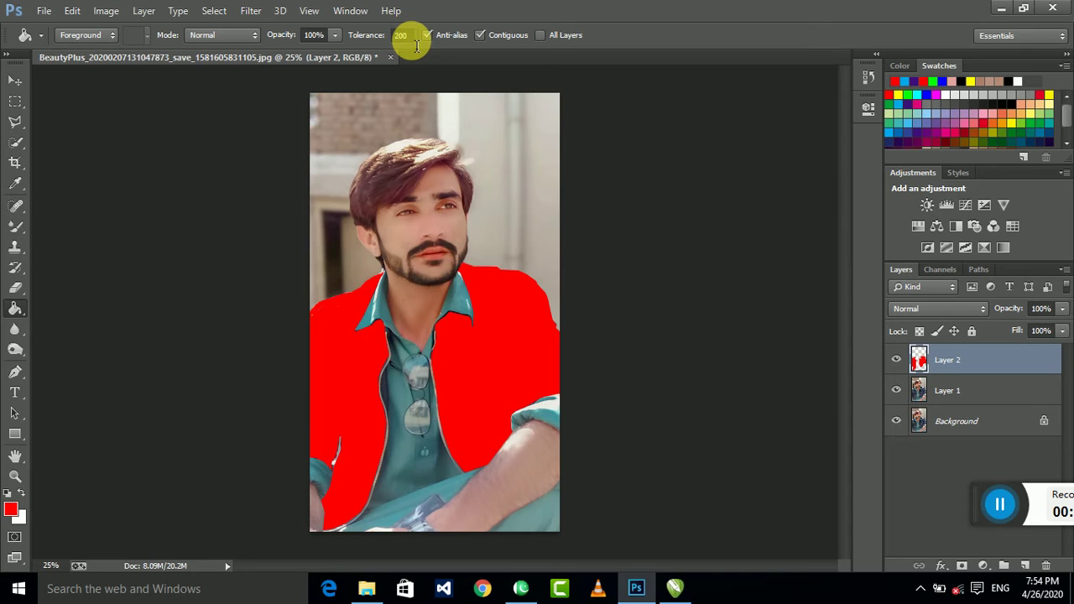
Set the jacket layer's blend mode to Multiply and its opacity to 77%
click(938, 309)
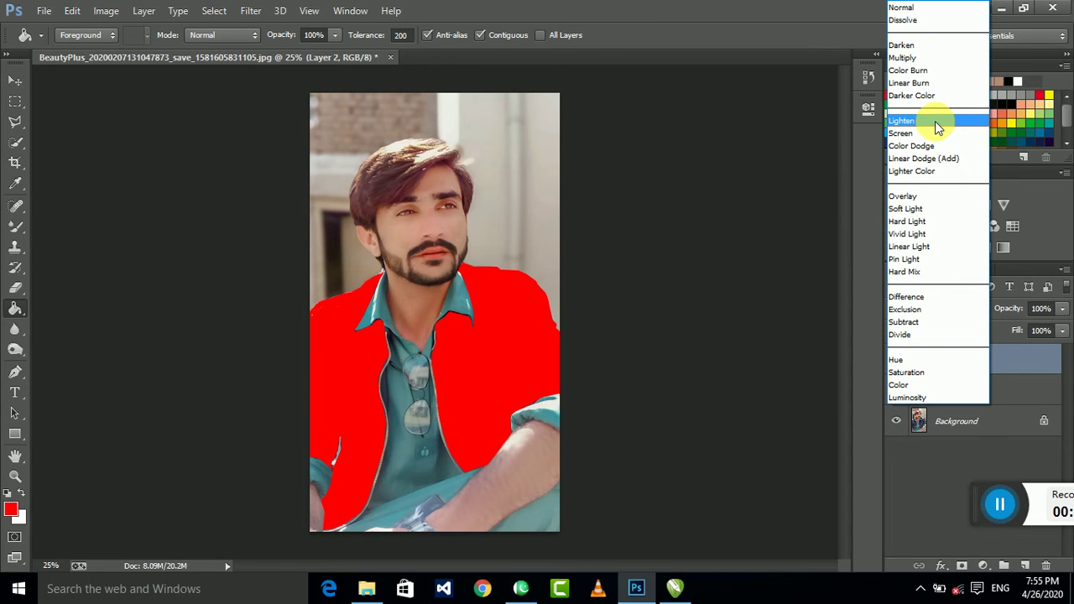
click(937, 61)
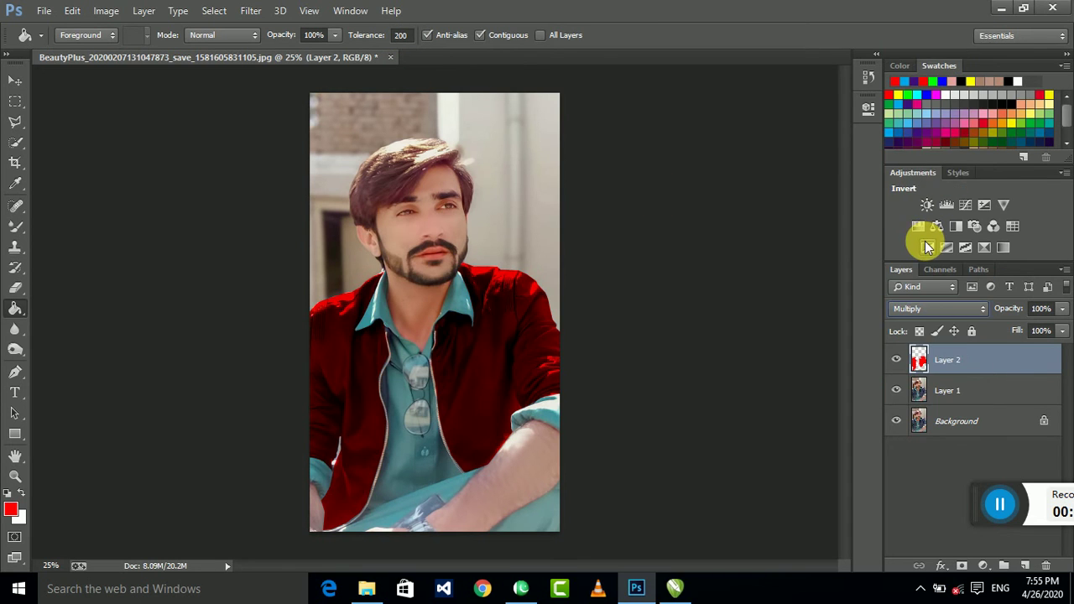
click(1061, 309)
drag(1043, 331, 1045, 327)
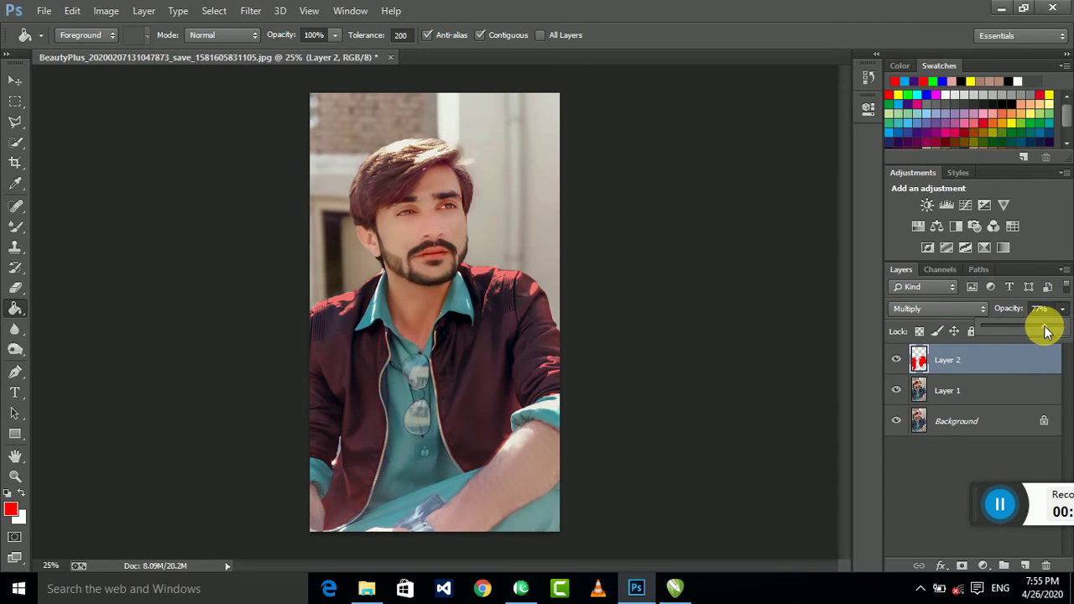
Refill the jacket green, try dark purple, then settle on green again
click(908, 95)
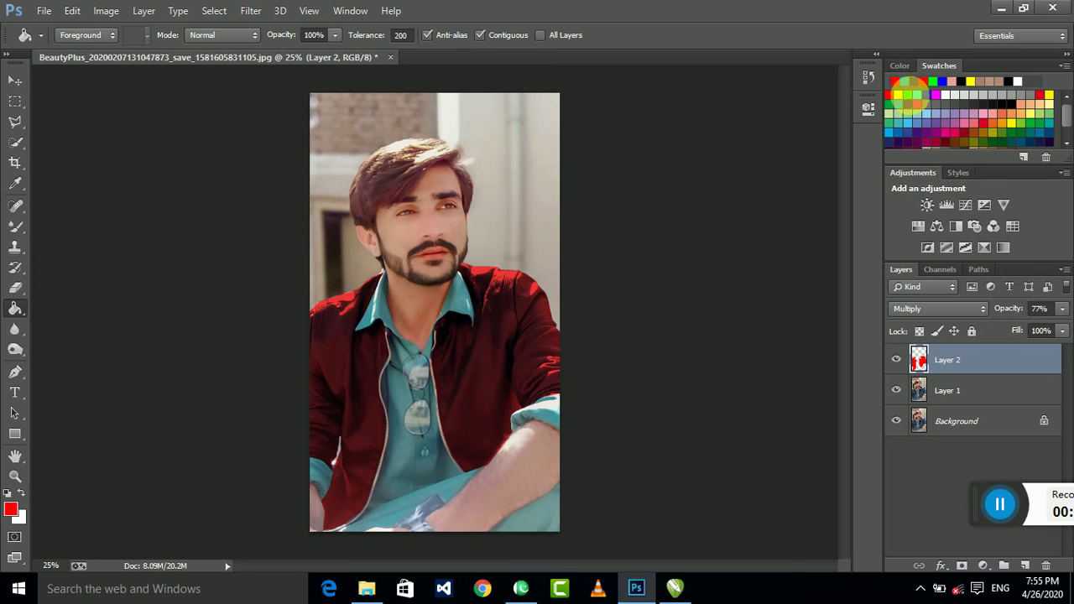
click(494, 366)
click(357, 378)
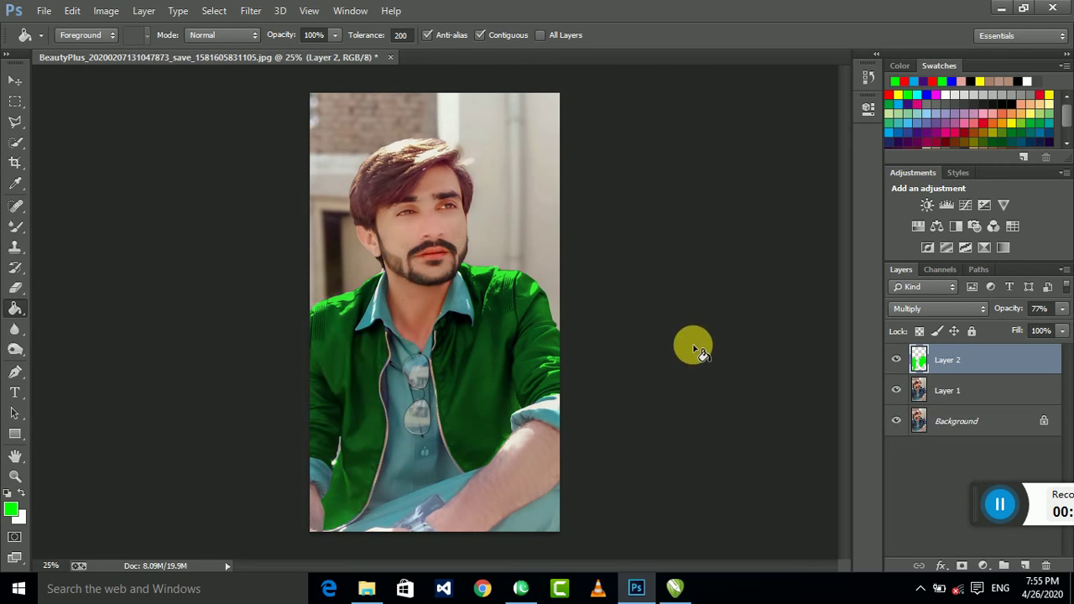
click(910, 99)
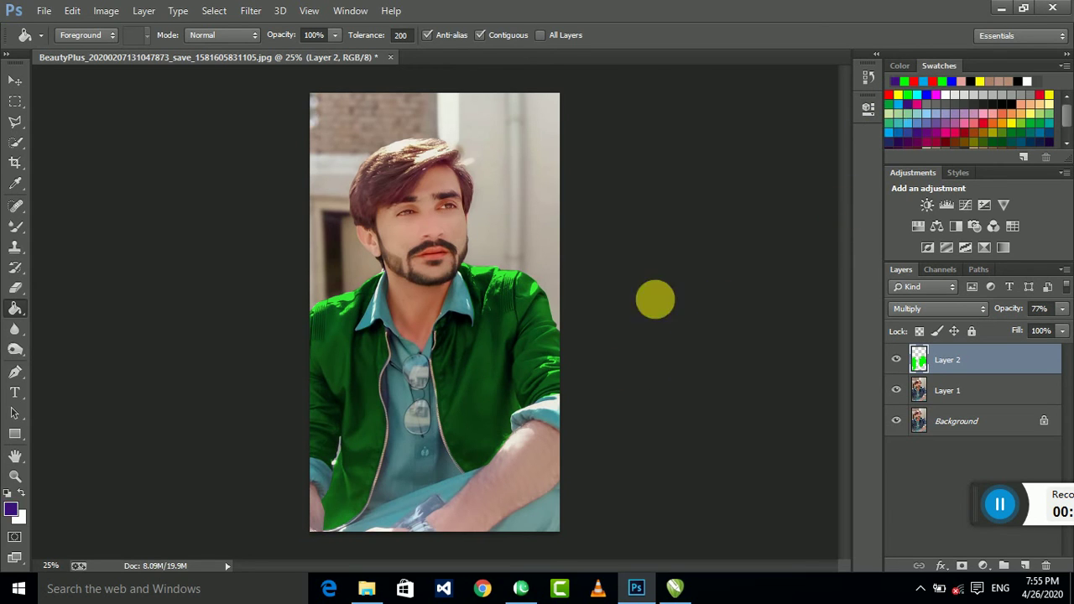
click(518, 336)
click(342, 390)
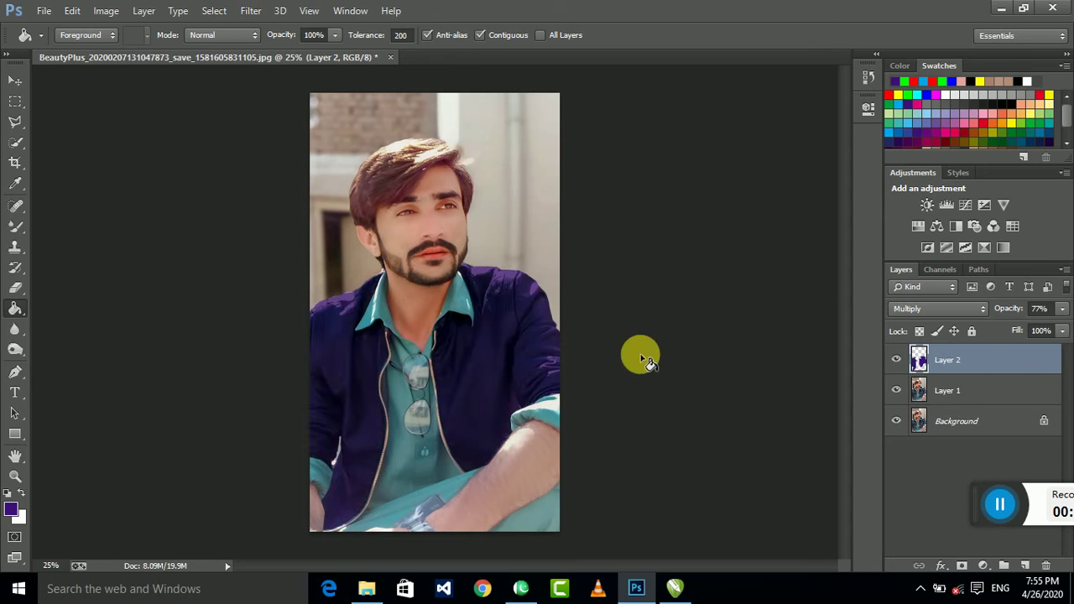
click(896, 113)
click(516, 336)
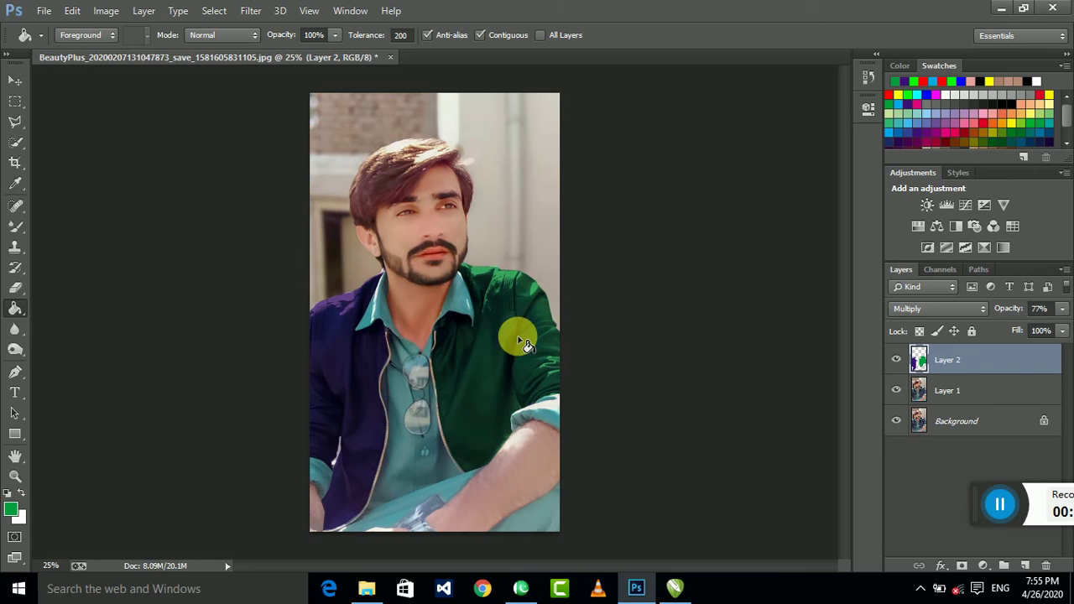
click(365, 342)
Set the green jacket layer's opacity to 93%
click(1061, 309)
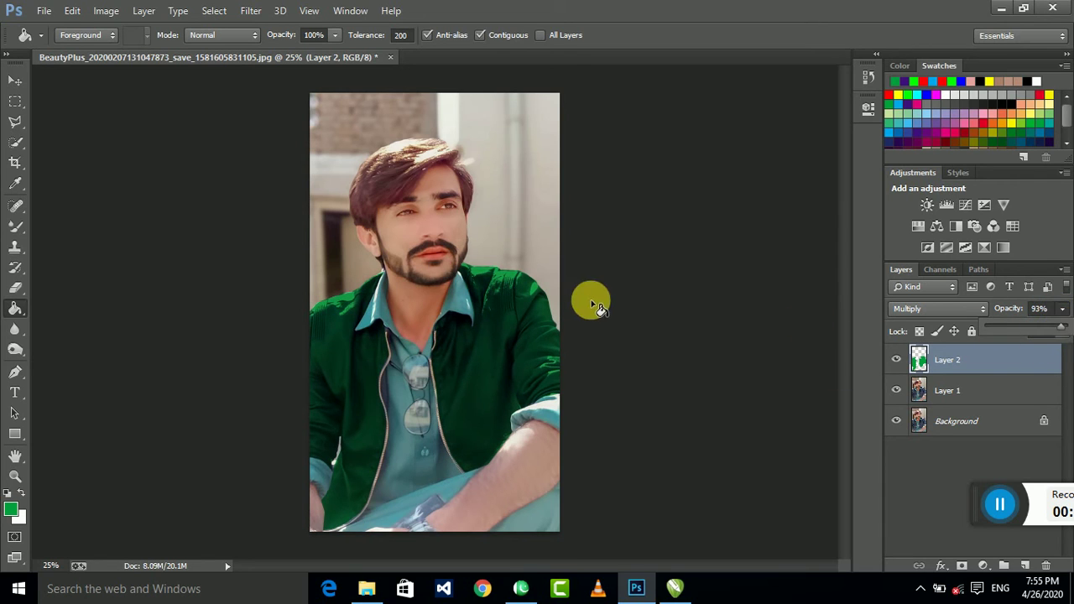
click(1007, 512)
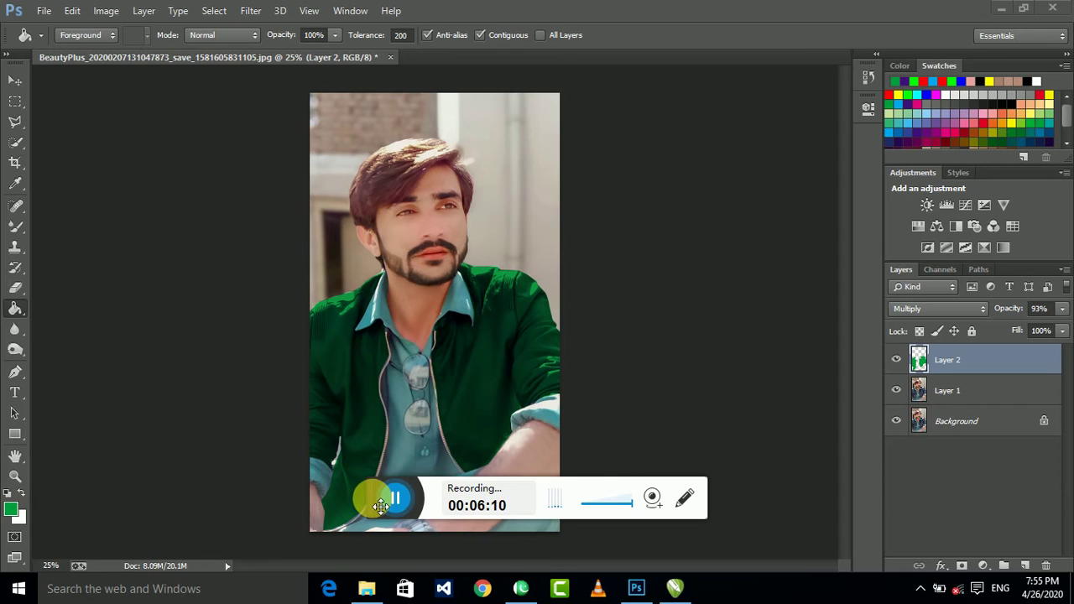
drag(381, 505, 892, 495)
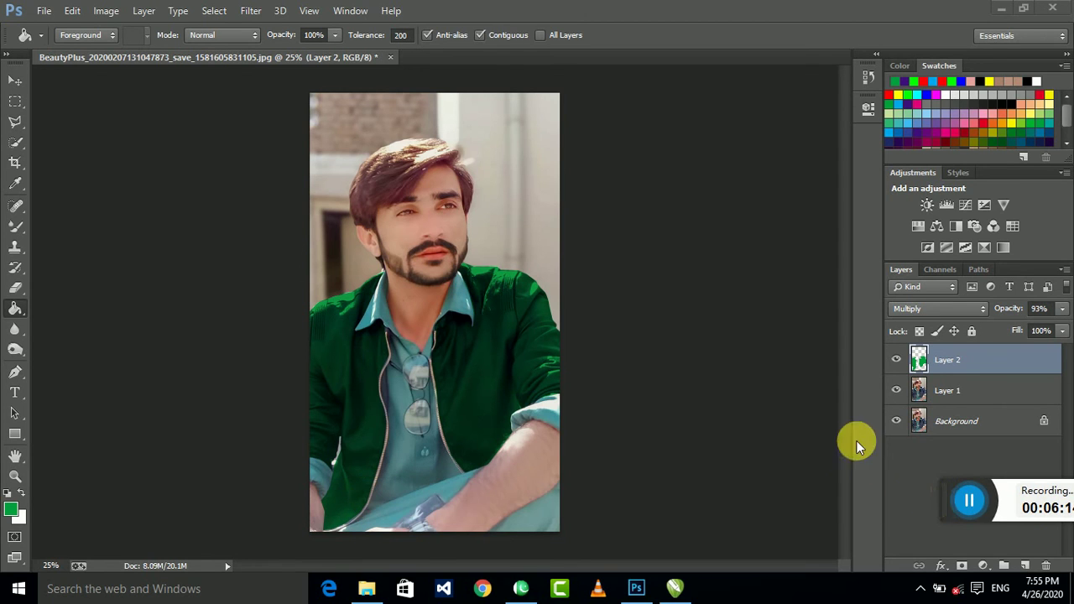
Select Layer 1 and Layer 2 together and merge them into one layer
click(15, 80)
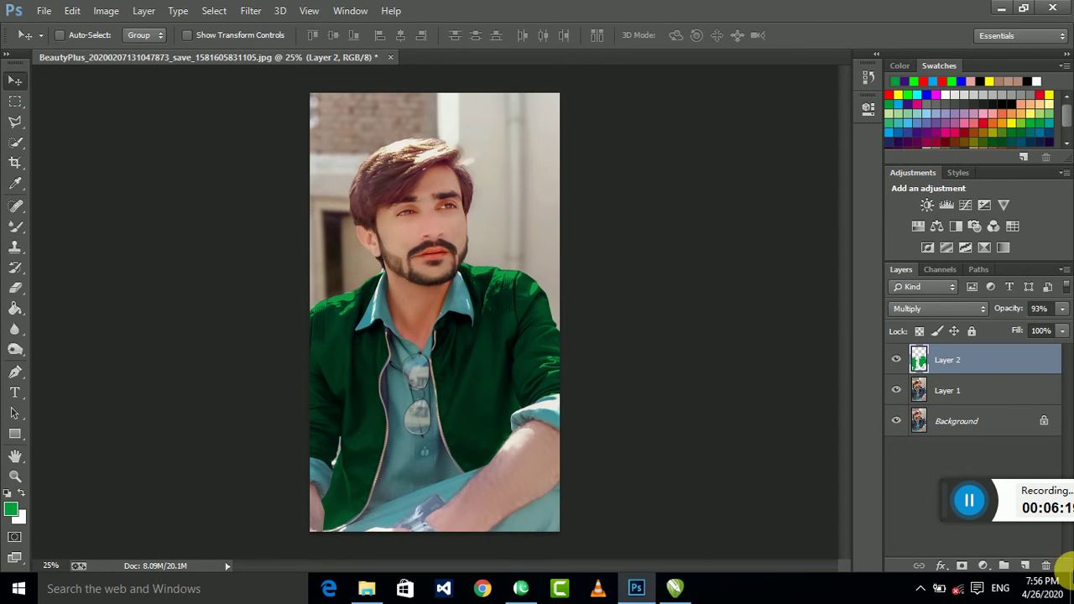
click(972, 392)
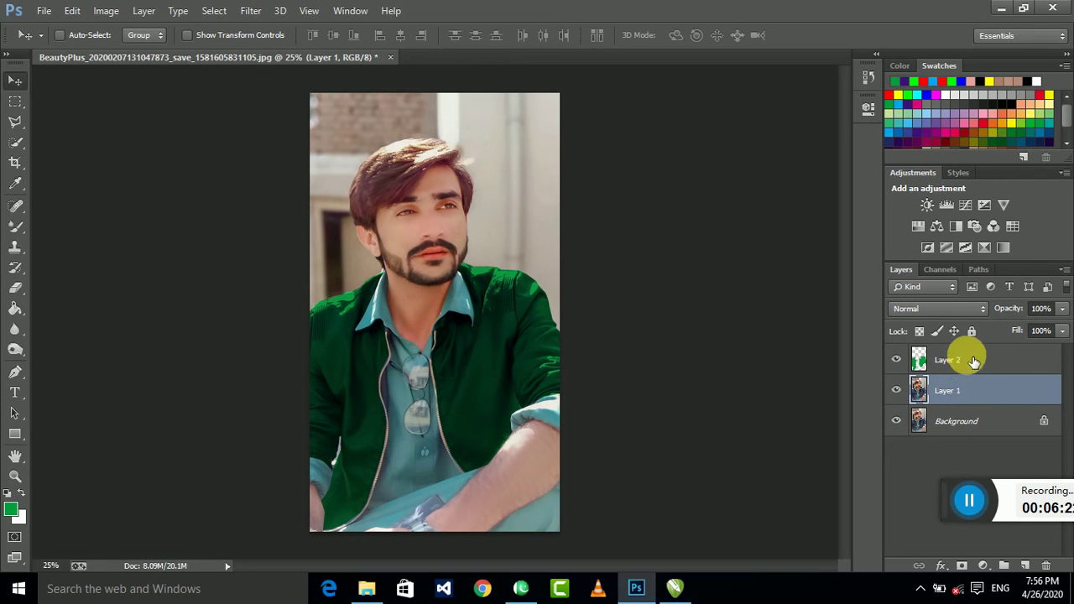
ctrl+click(974, 361)
right_click(973, 361)
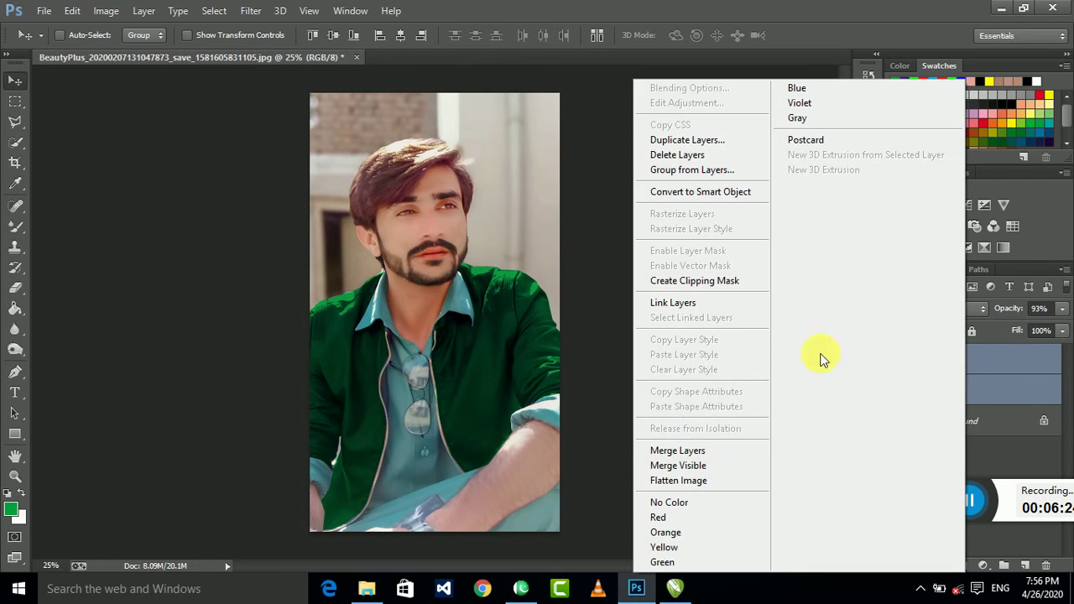
click(707, 451)
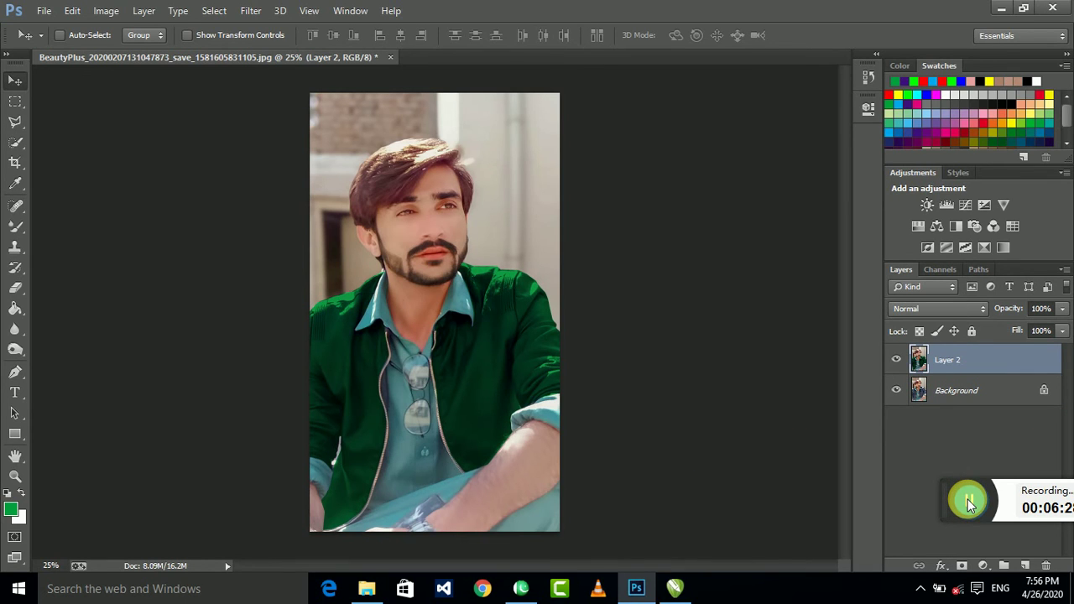
Merge the combined Layer 2 into the Background layer
ctrl+click(965, 394)
right_click(961, 393)
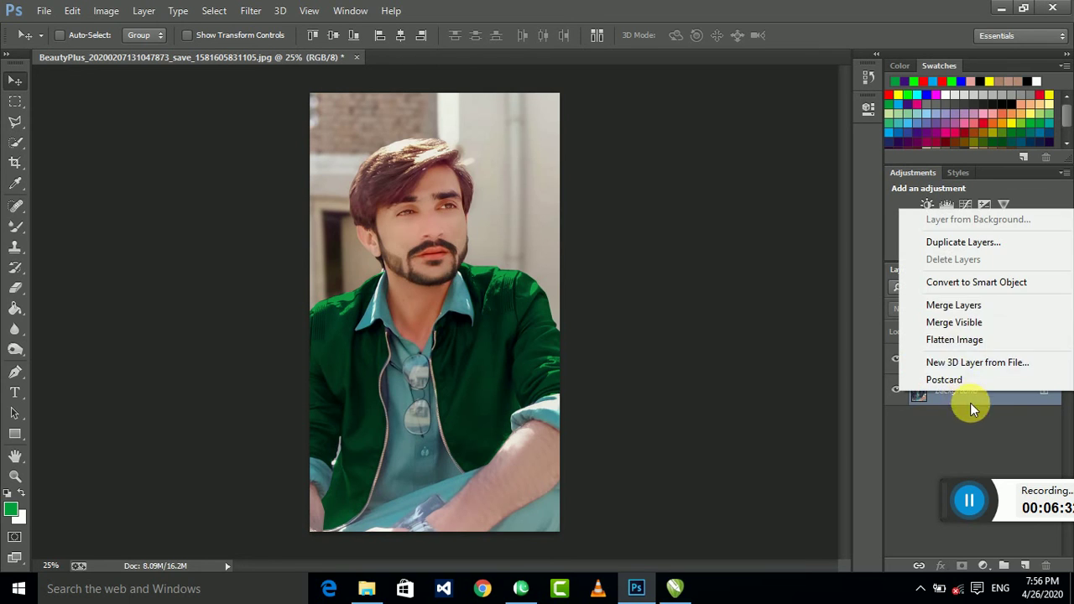
click(953, 306)
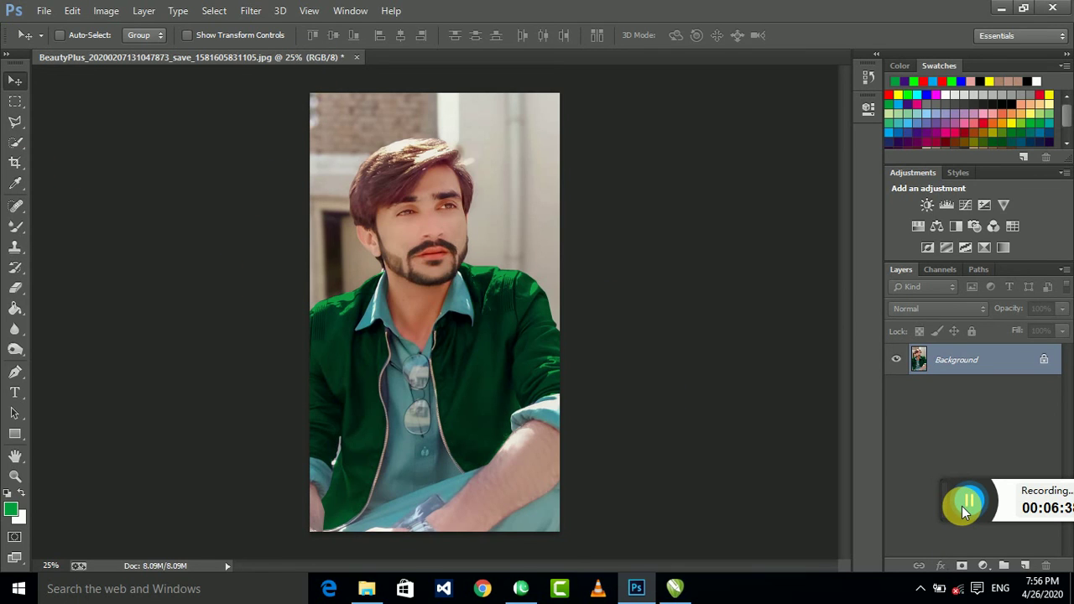
In the Camera Raw Filter, set Exposure -0.15, Highlights +13 and Whites +28
click(247, 11)
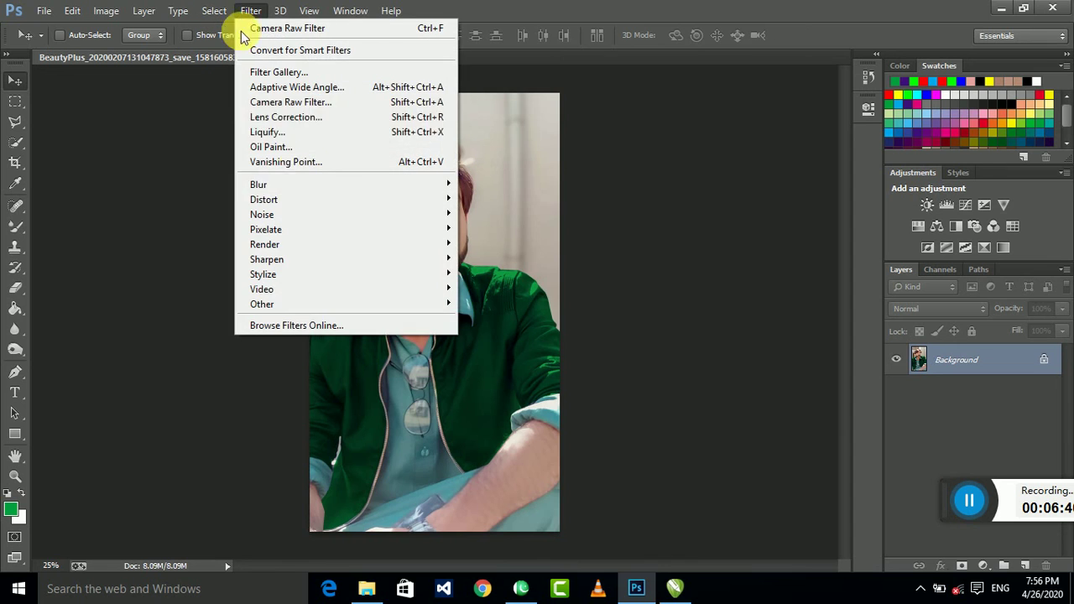
click(342, 101)
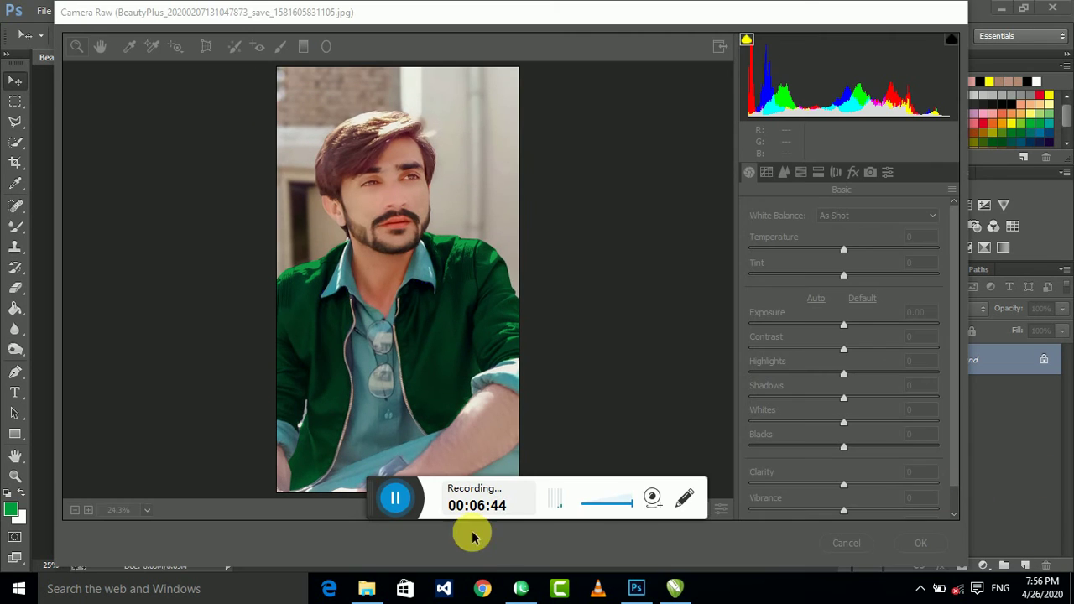
drag(371, 497, 892, 510)
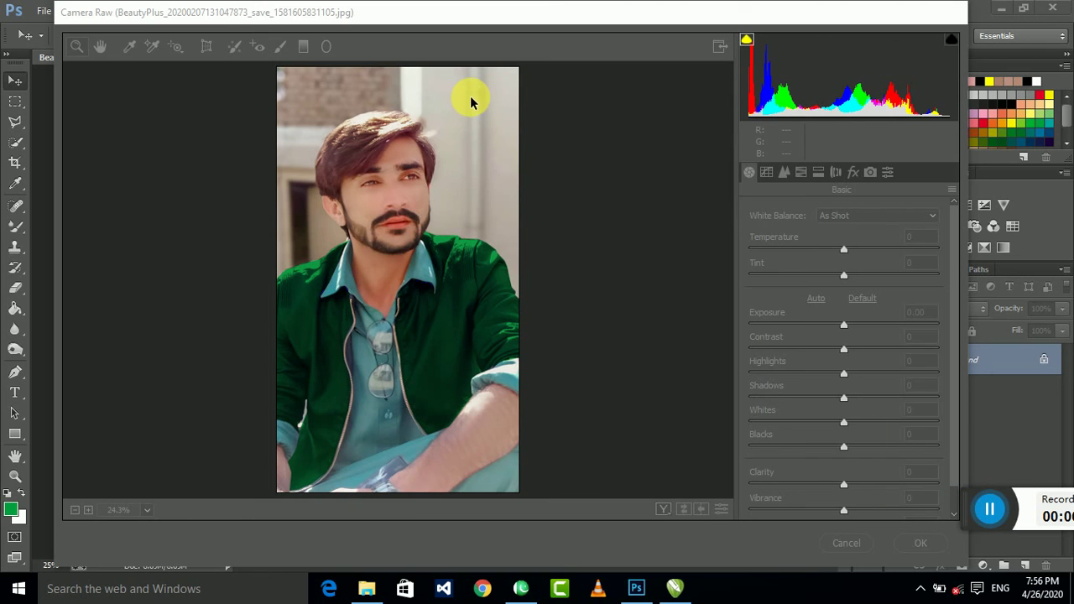
drag(461, 103, 294, 367)
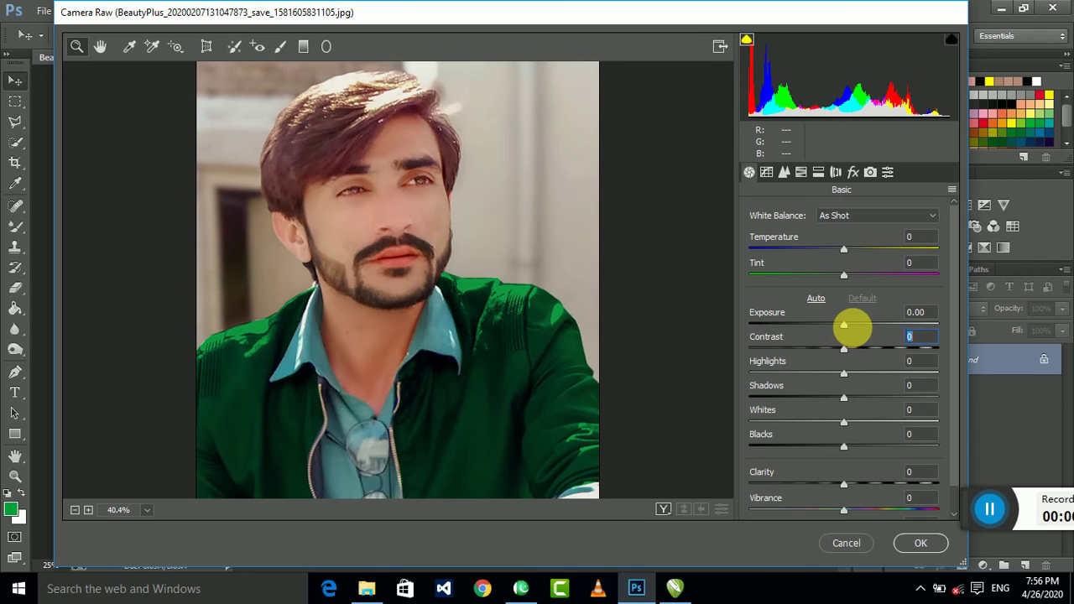
drag(852, 329, 838, 329)
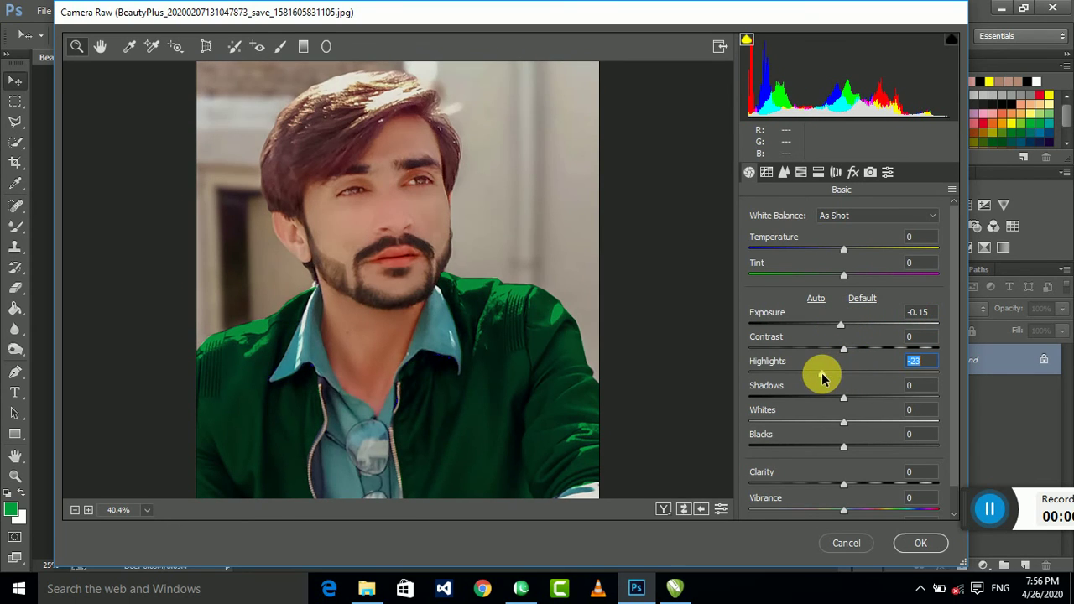
mouse_move(822, 375)
mouse_down()
mouse_move(832, 375)
mouse_move(801, 374)
mouse_up()
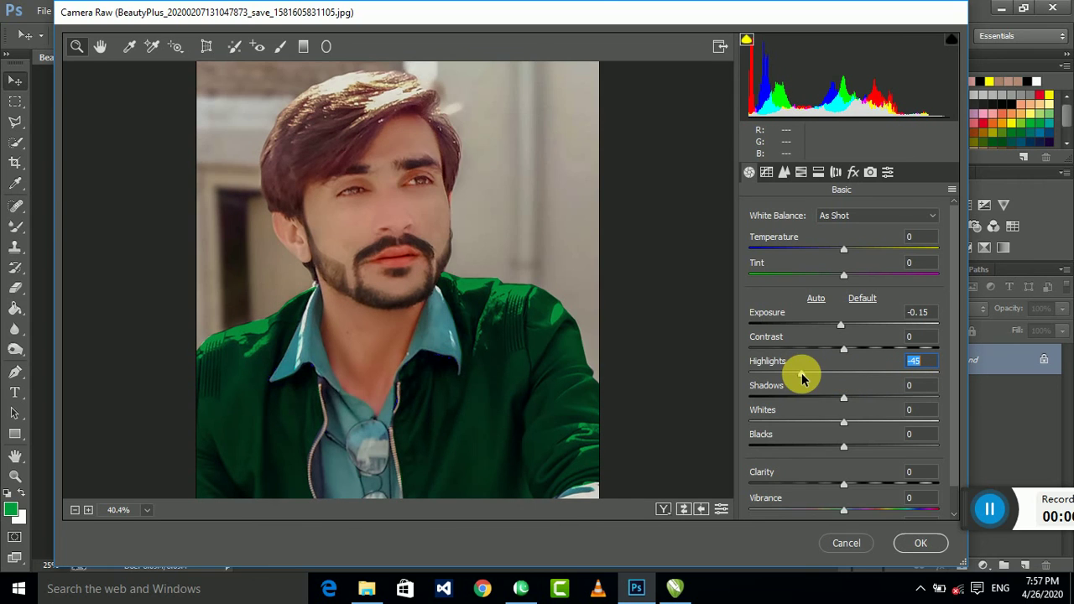
click(855, 372)
click(863, 422)
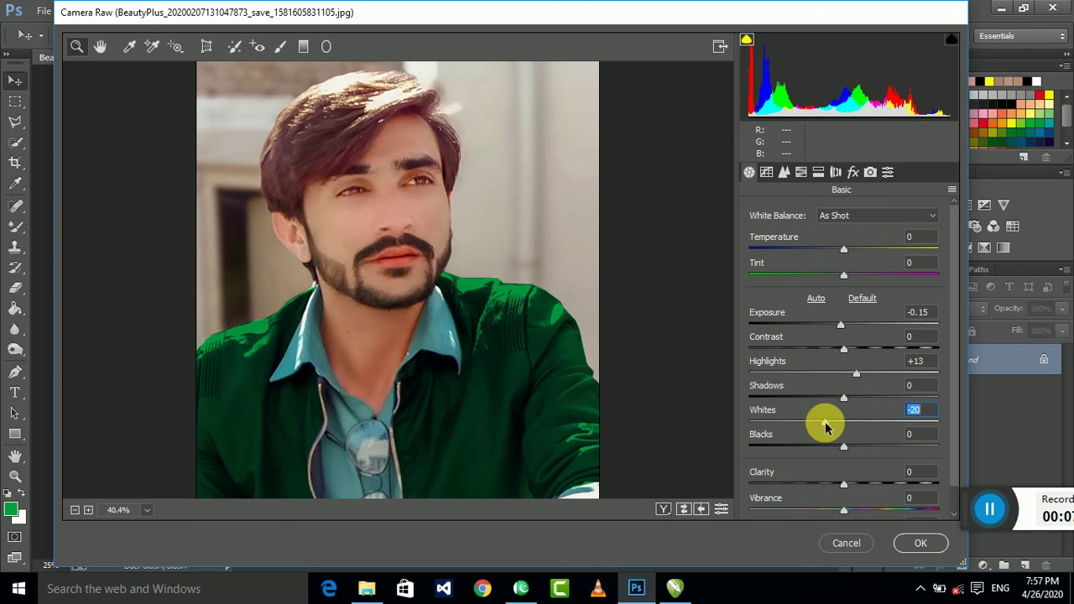
click(861, 423)
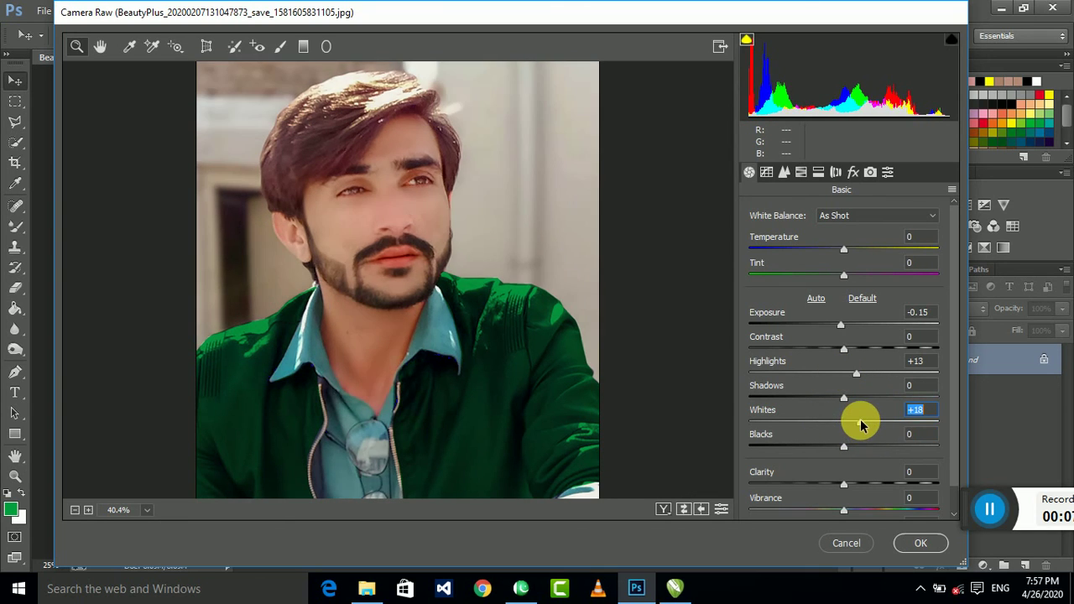
Set sharpening Detail to 42 and apply the Camera Raw adjustments
click(785, 174)
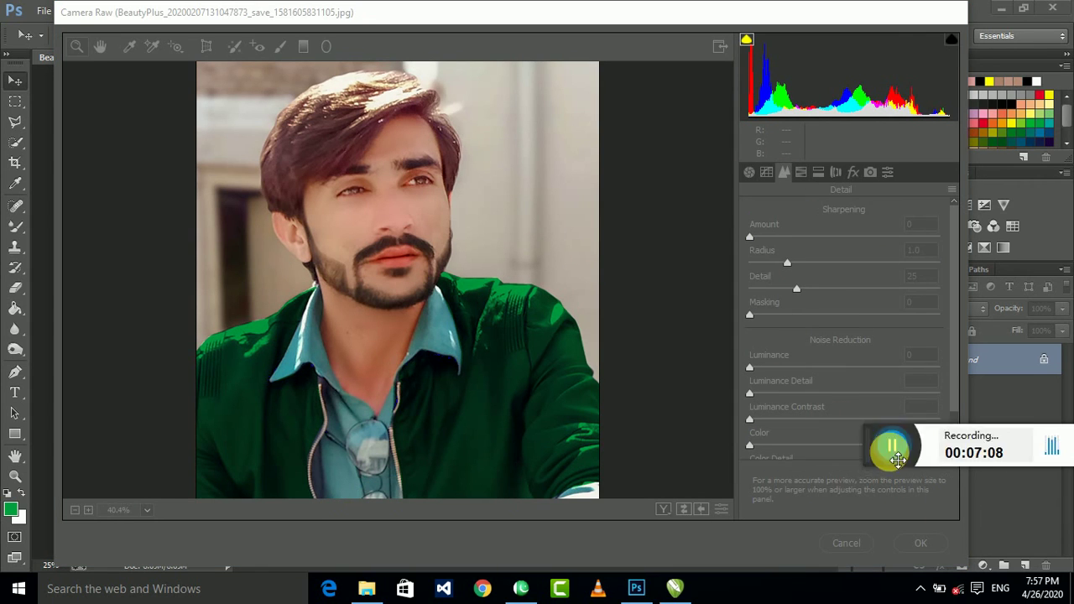
click(659, 427)
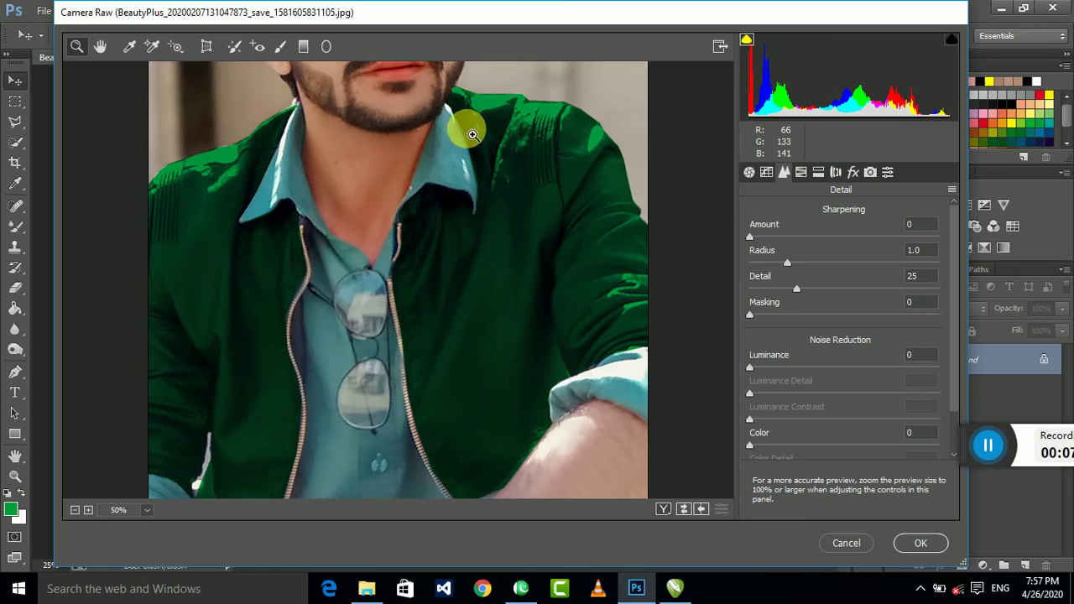
drag(467, 125, 479, 227)
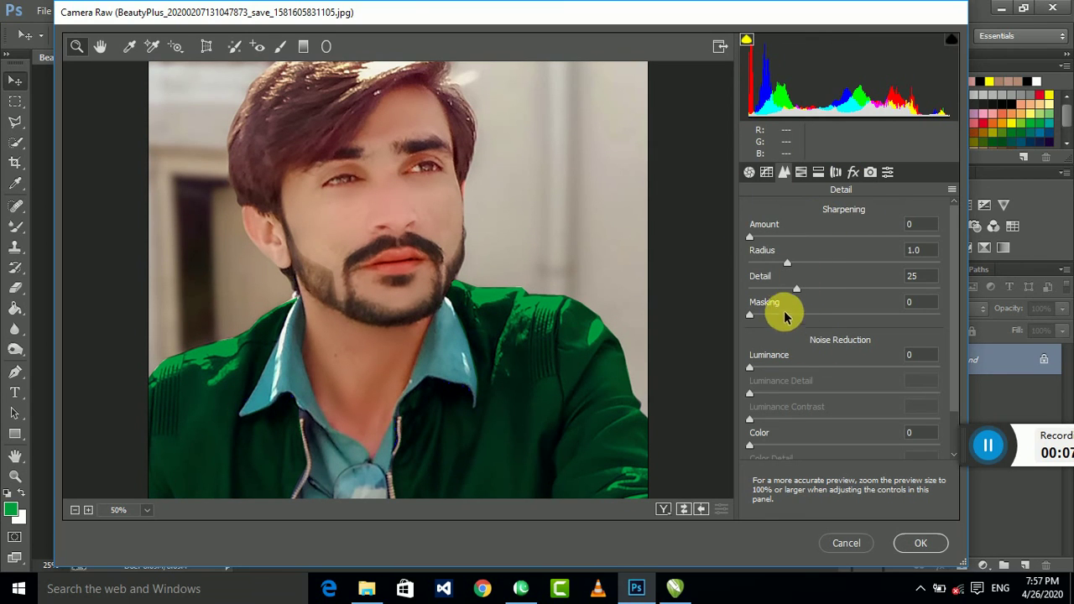
click(915, 546)
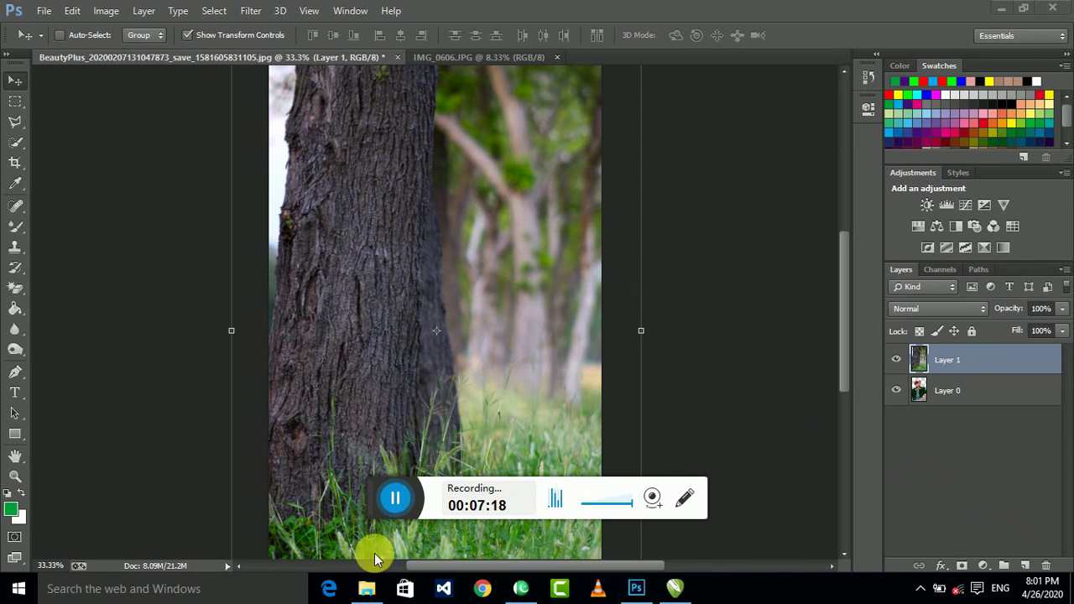
Move the portrait Layer 0 above the tree photo layer
drag(375, 508, 872, 495)
drag(948, 384, 956, 362)
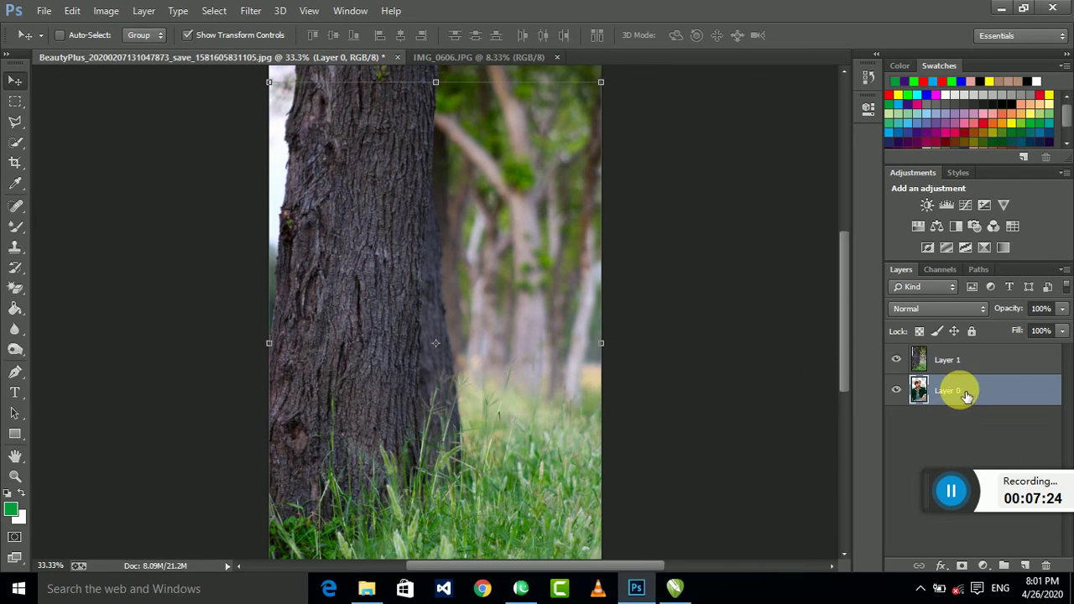
drag(959, 391, 956, 359)
Zoom out, then merge the portrait and tree layers into a single Layer 0
key(ctrl+minus)
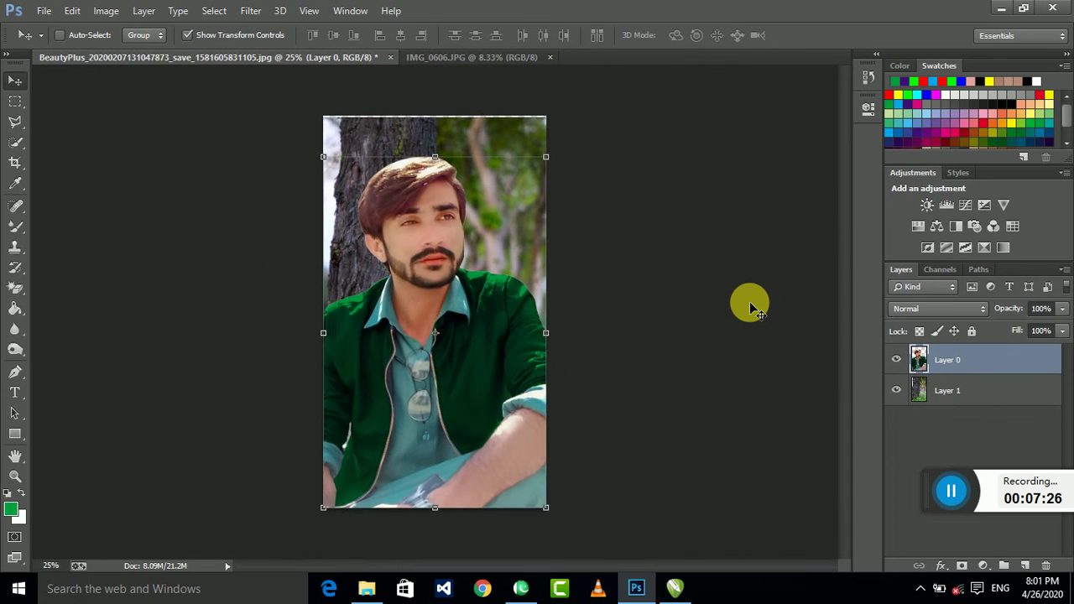
key(ctrl+minus)
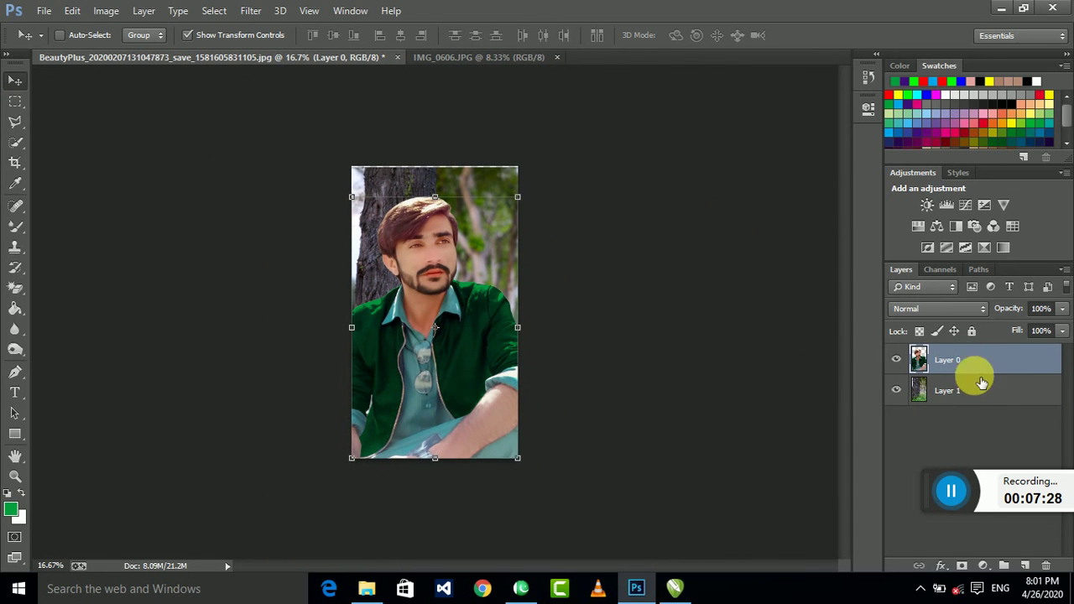
click(944, 391)
ctrl+click(949, 361)
right_click(949, 362)
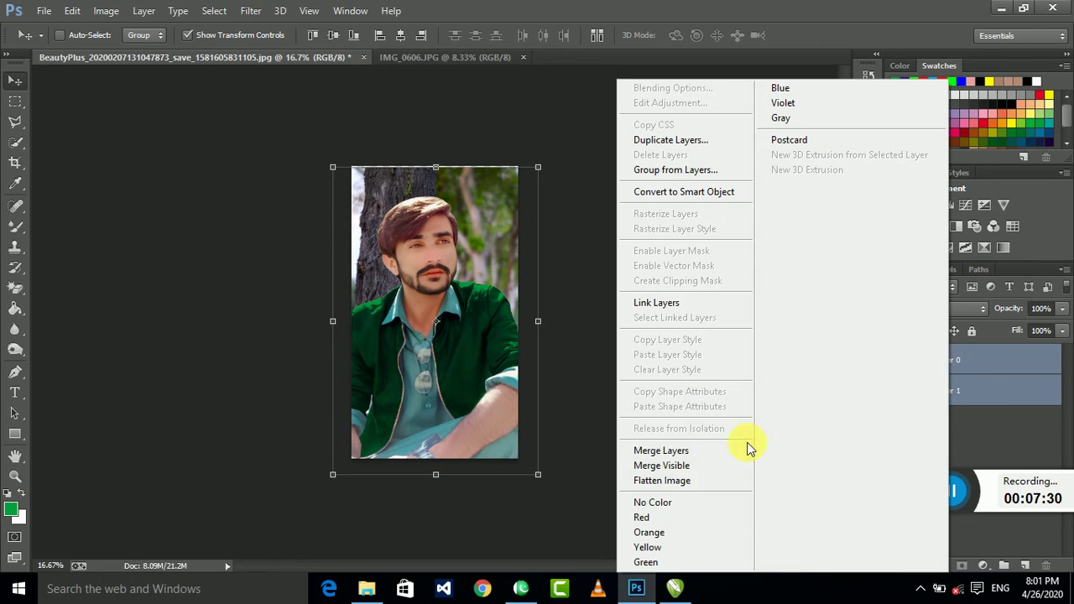
click(695, 450)
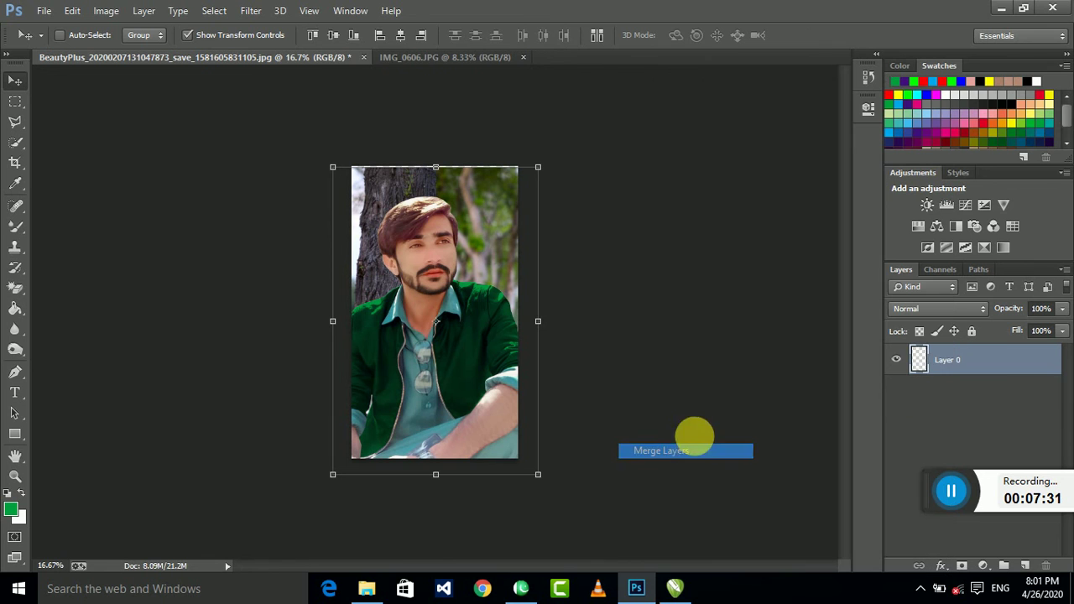
Minimise and restore Photoshop, then bring up the Open dialog
click(1001, 8)
click(636, 588)
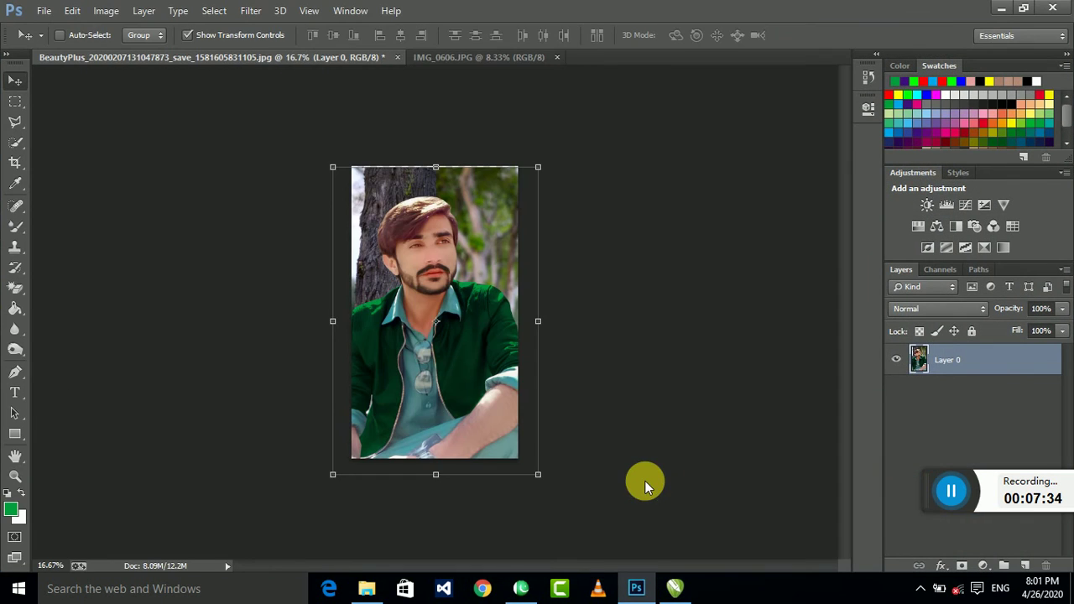
key(ctrl+o)
Bring the Desktop Copy portrait in as Layer 1, scale it to 197% and move it down
click(109, 110)
scroll(398, 223, down, 2)
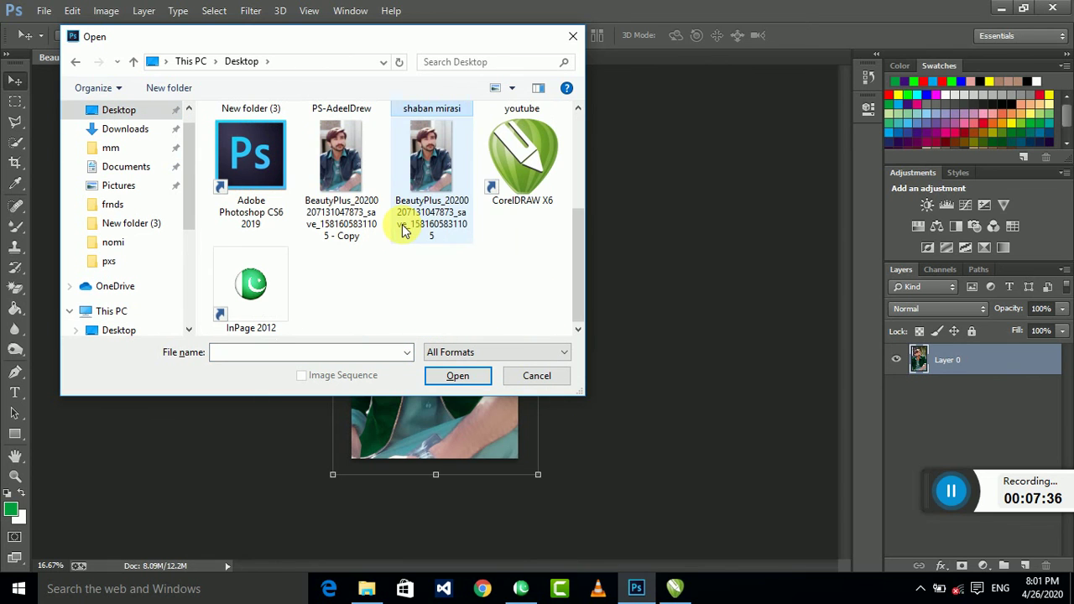
double_click(336, 178)
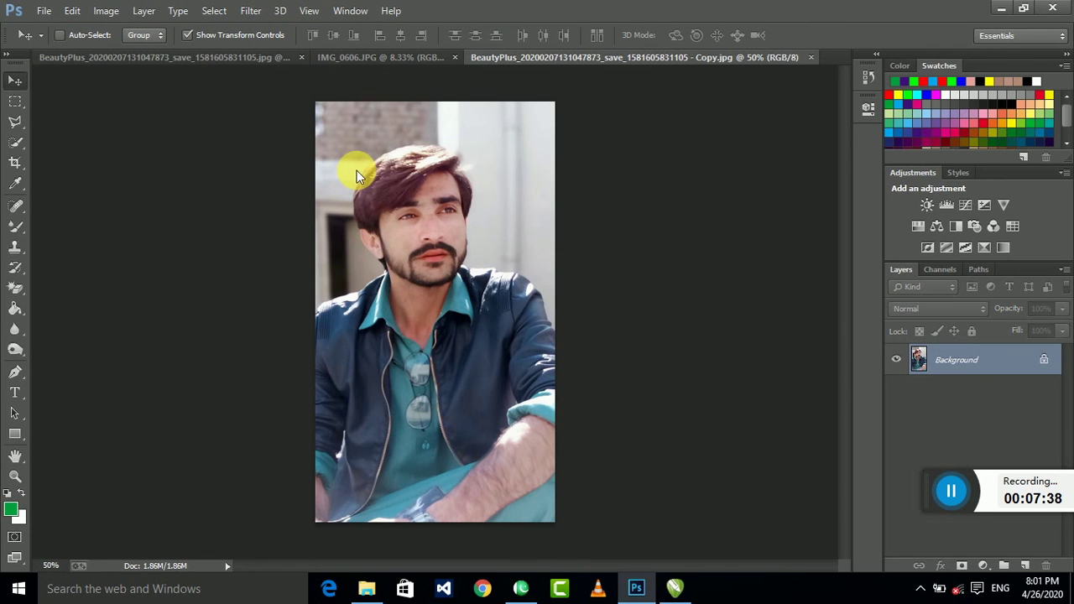
mouse_move(456, 267)
mouse_down()
mouse_move(437, 265)
mouse_move(369, 382)
mouse_up()
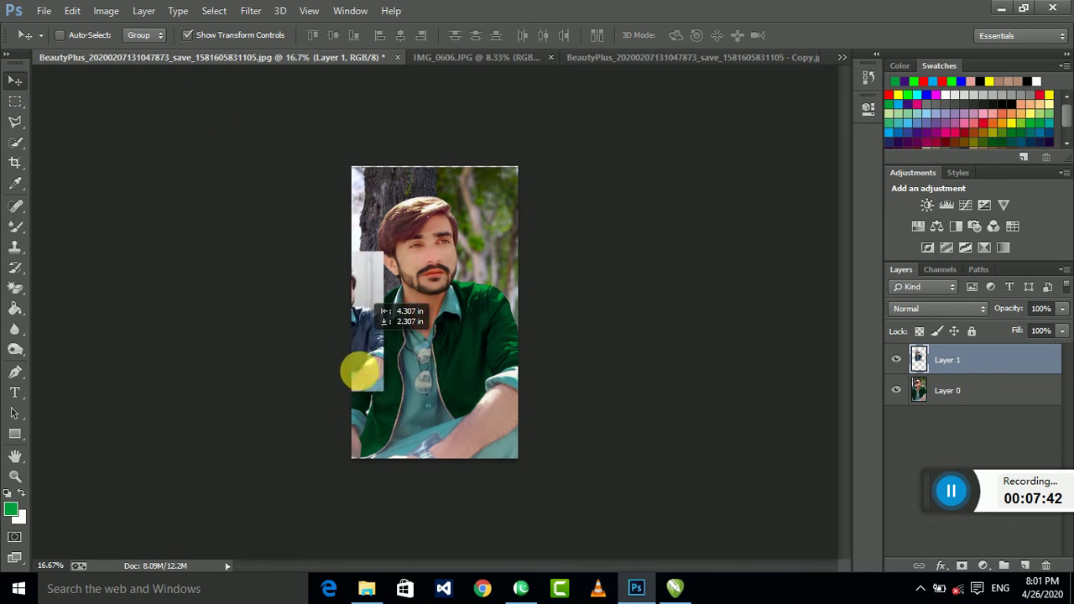
mouse_move(405, 463)
mouse_down()
mouse_move(439, 450)
mouse_move(432, 375)
mouse_move(568, 432)
mouse_move(595, 265)
mouse_move(460, 216)
mouse_move(457, 236)
mouse_up()
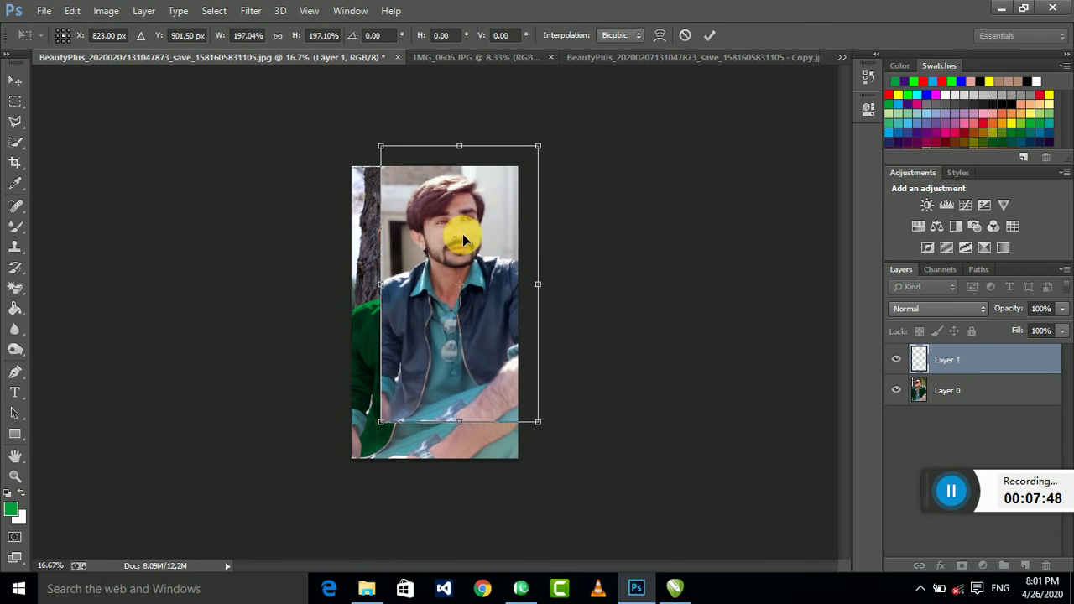
drag(445, 193, 422, 378)
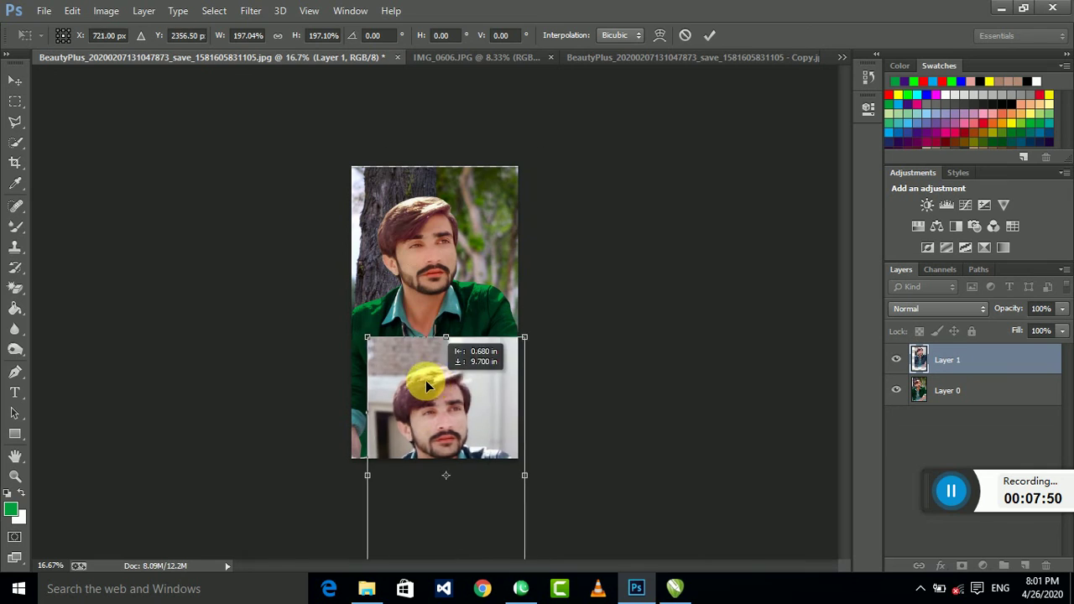